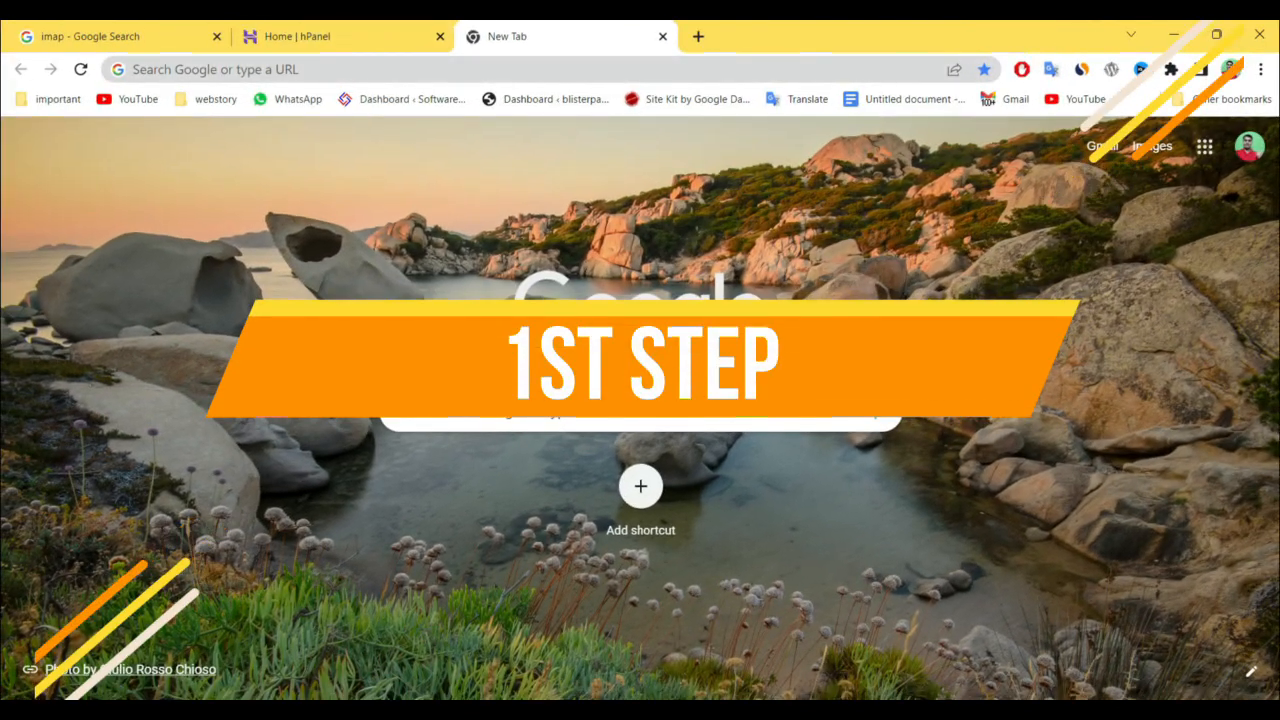
- Reach Gmail's Forwarding and POP/IMAP settings via the gear icon and See all settings
{"action": "left_click", "coordinate": [469, 69]}
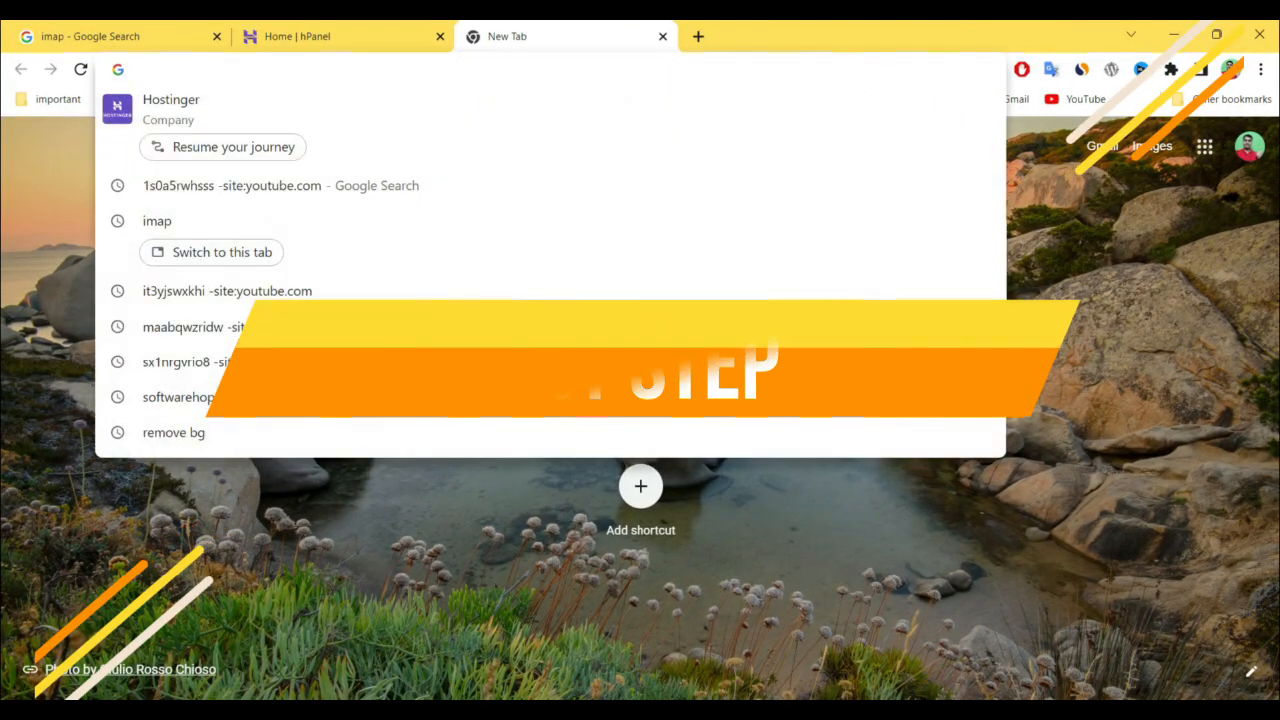
{"action": "type", "text": "g"}
{"action": "left_click", "coordinate": [500, 288]}
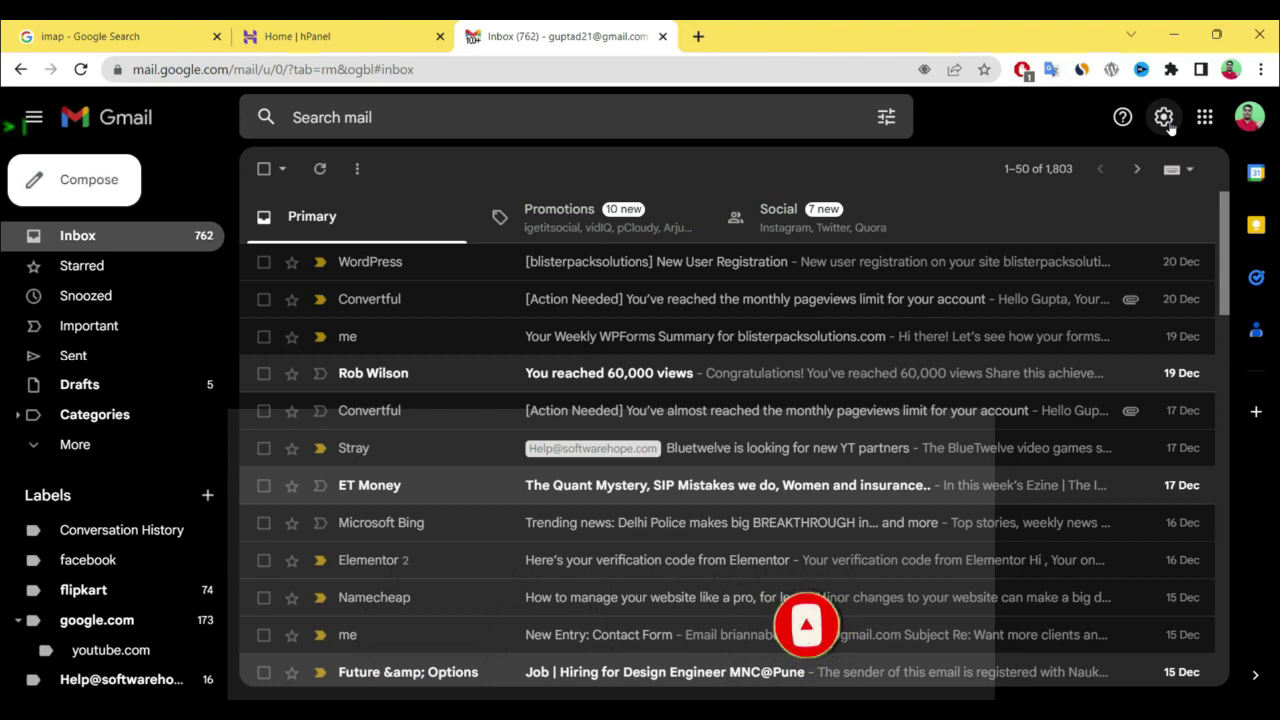
{"action": "left_click", "coordinate": [1163, 117]}
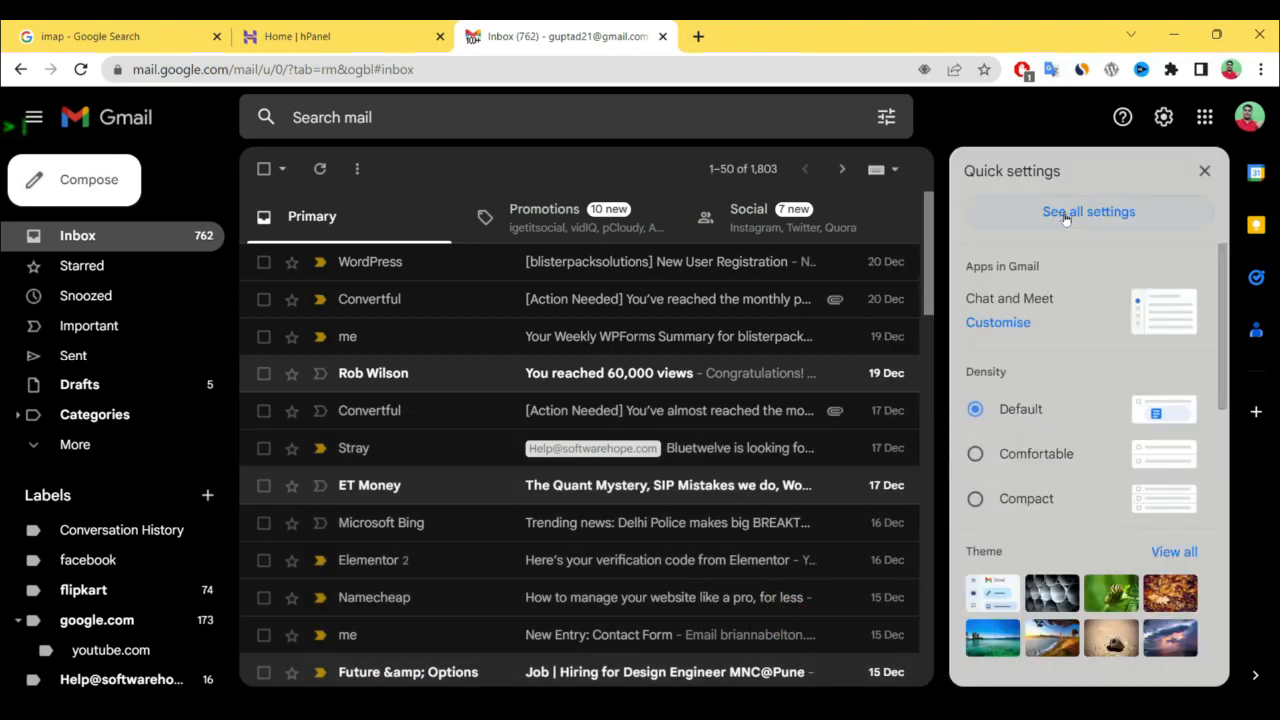
{"action": "left_click", "coordinate": [1066, 216]}
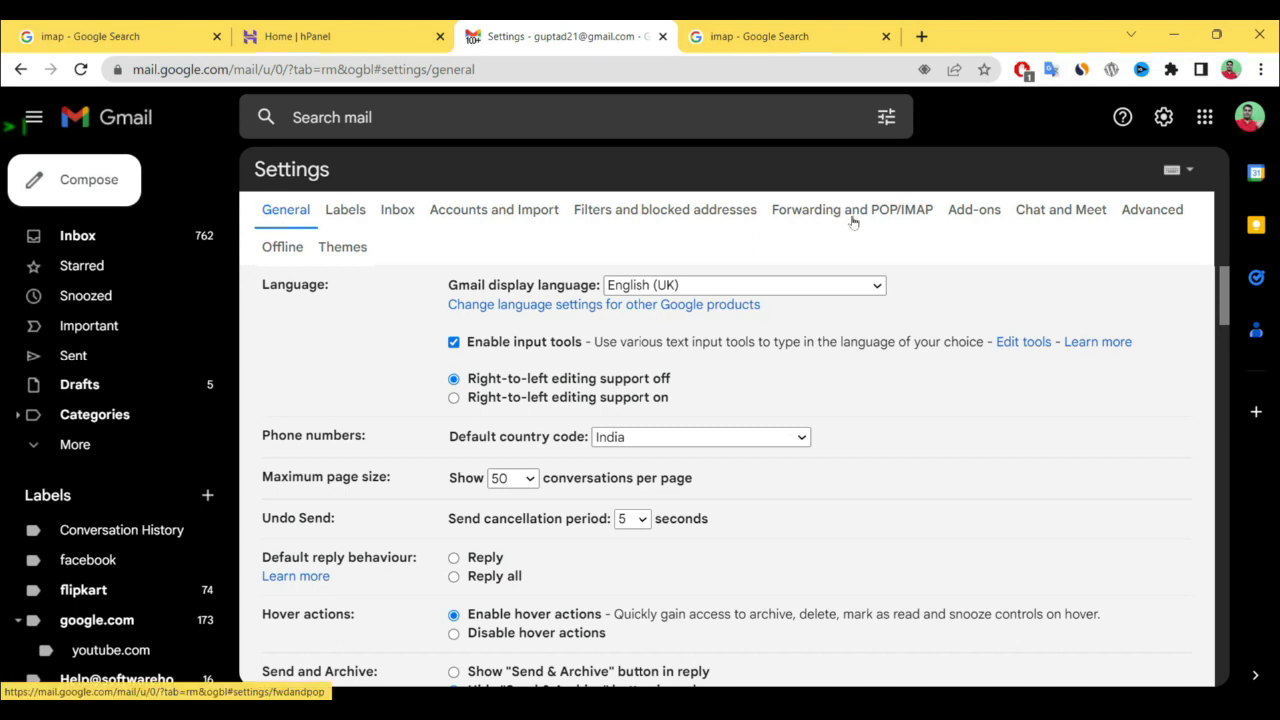
{"action": "left_click", "coordinate": [910, 213]}
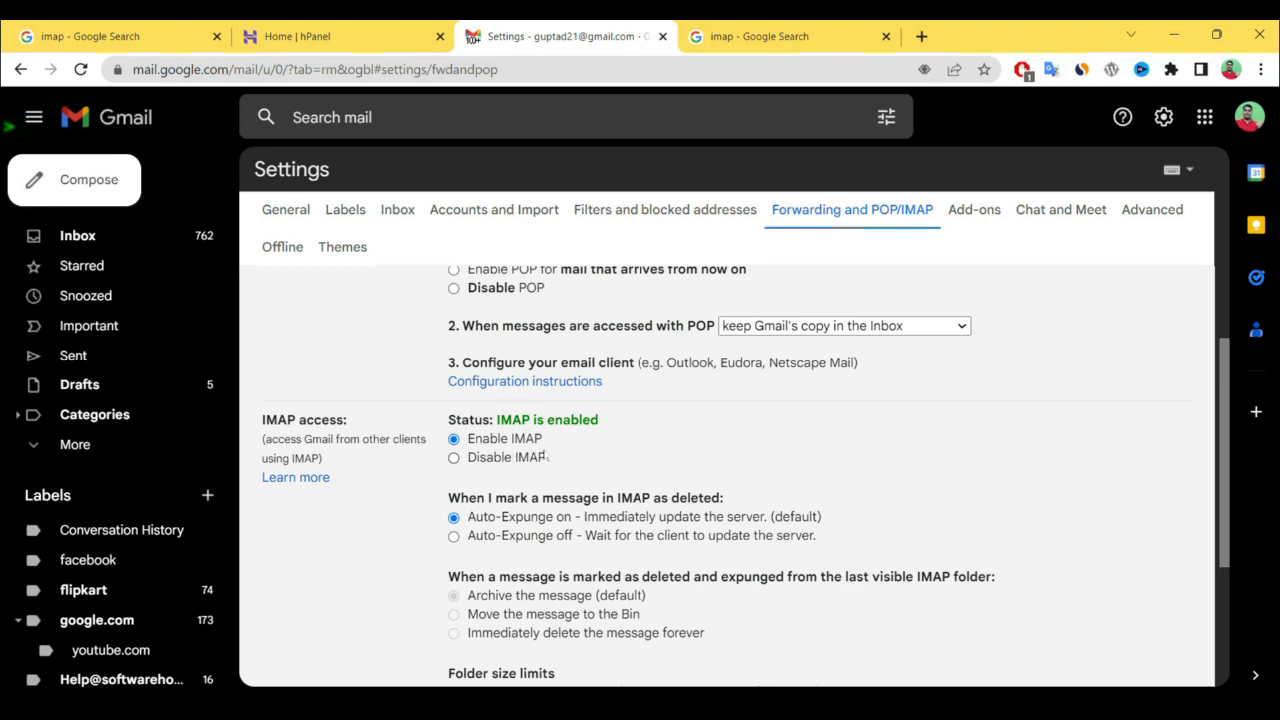
- Review the IMAP definition in the search results, then return to the Gmail settings
{"action": "left_click", "coordinate": [803, 36]}
{"action": "left_click_drag", "start_coordinate": [164, 282], "coordinate": [570, 296]}
{"action": "left_click", "coordinate": [404, 340]}
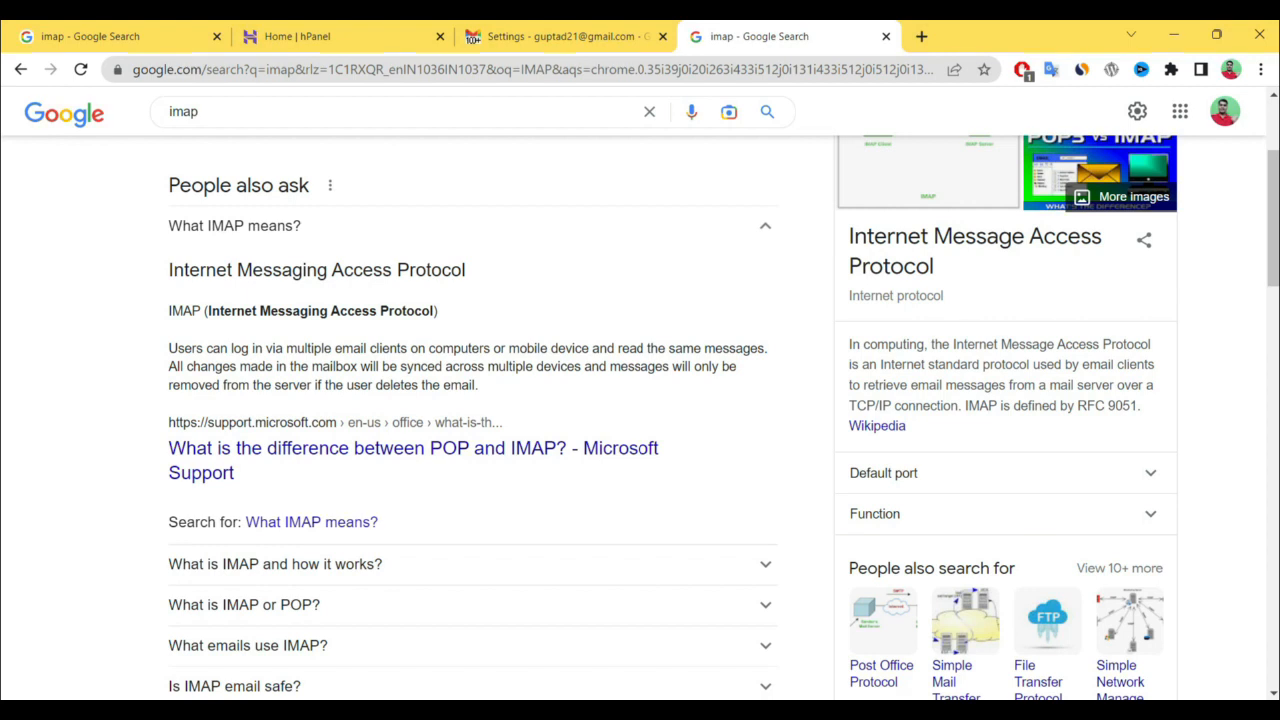
{"action": "left_click", "coordinate": [560, 36]}
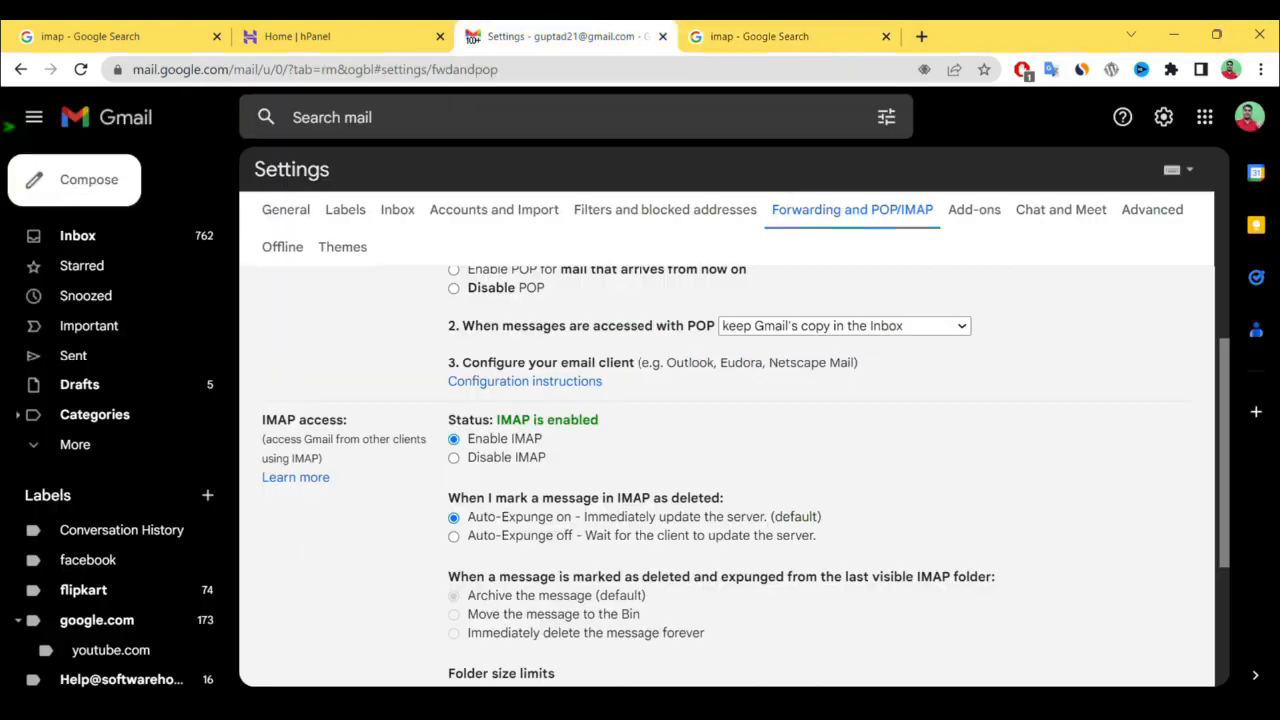
{"action": "scroll", "coordinate": [573, 474], "scroll_direction": "down", "scroll_amount": 5}
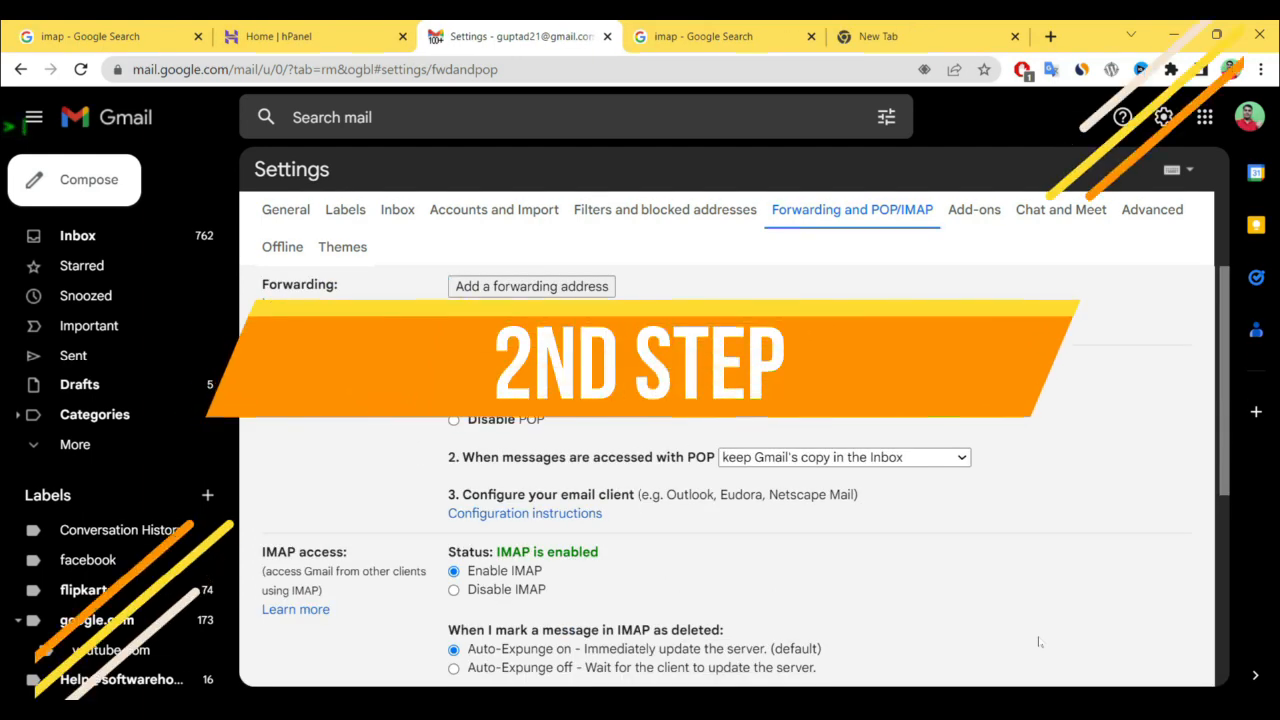
- In Hostinger hPanel, go to Emails and manage email for blisterpacksolutions.com
{"action": "left_click", "coordinate": [280, 36]}
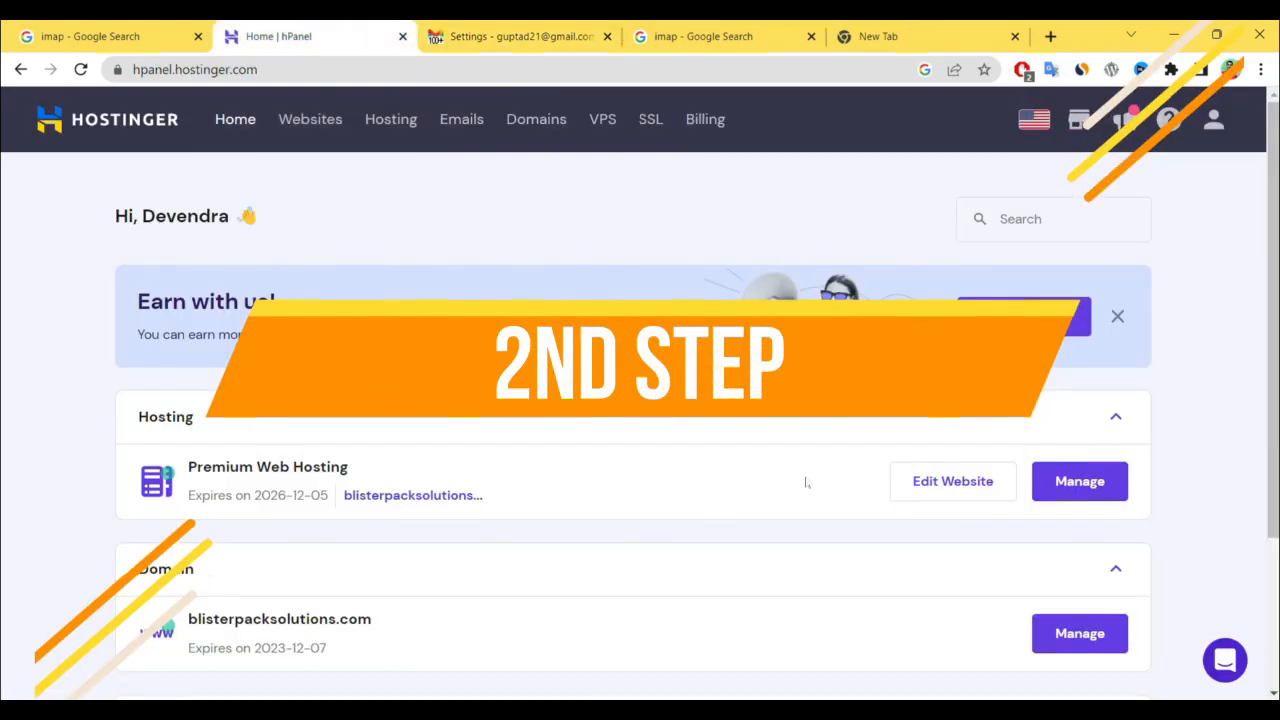
{"action": "left_click", "coordinate": [461, 119]}
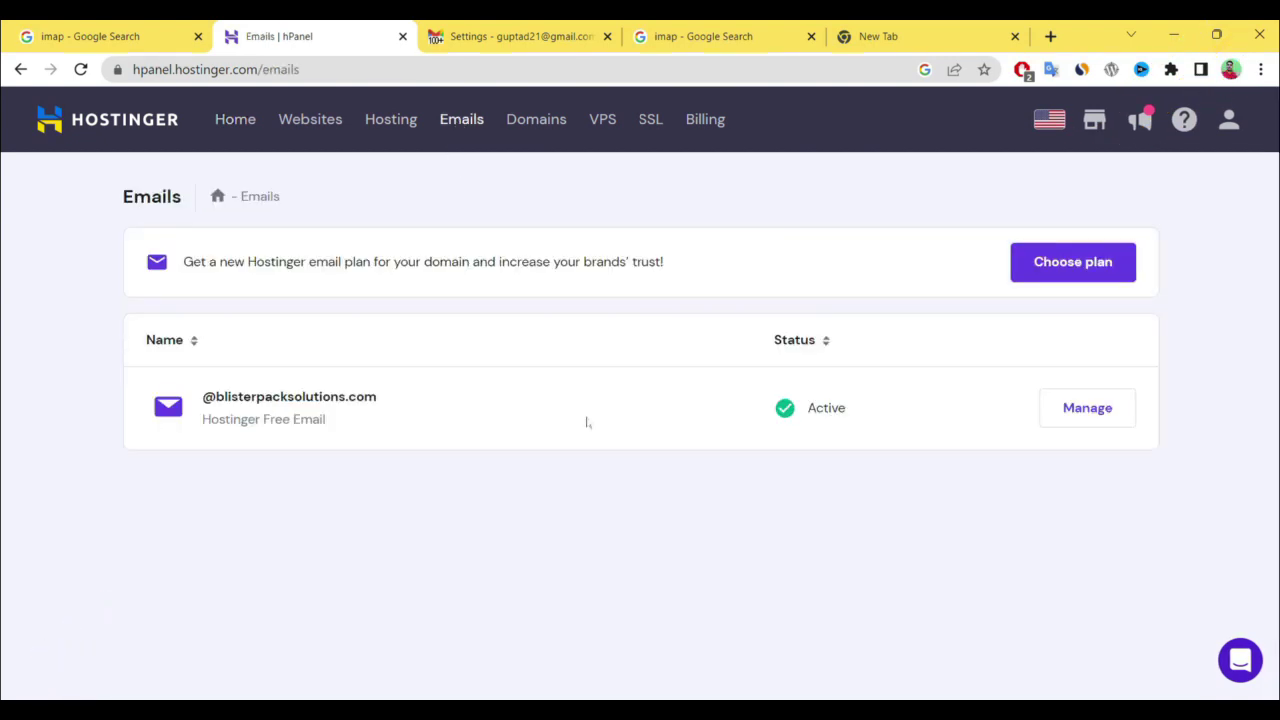
{"action": "left_click", "coordinate": [1087, 407]}
{"action": "scroll", "coordinate": [520, 430], "scroll_direction": "down", "scroll_amount": 5}
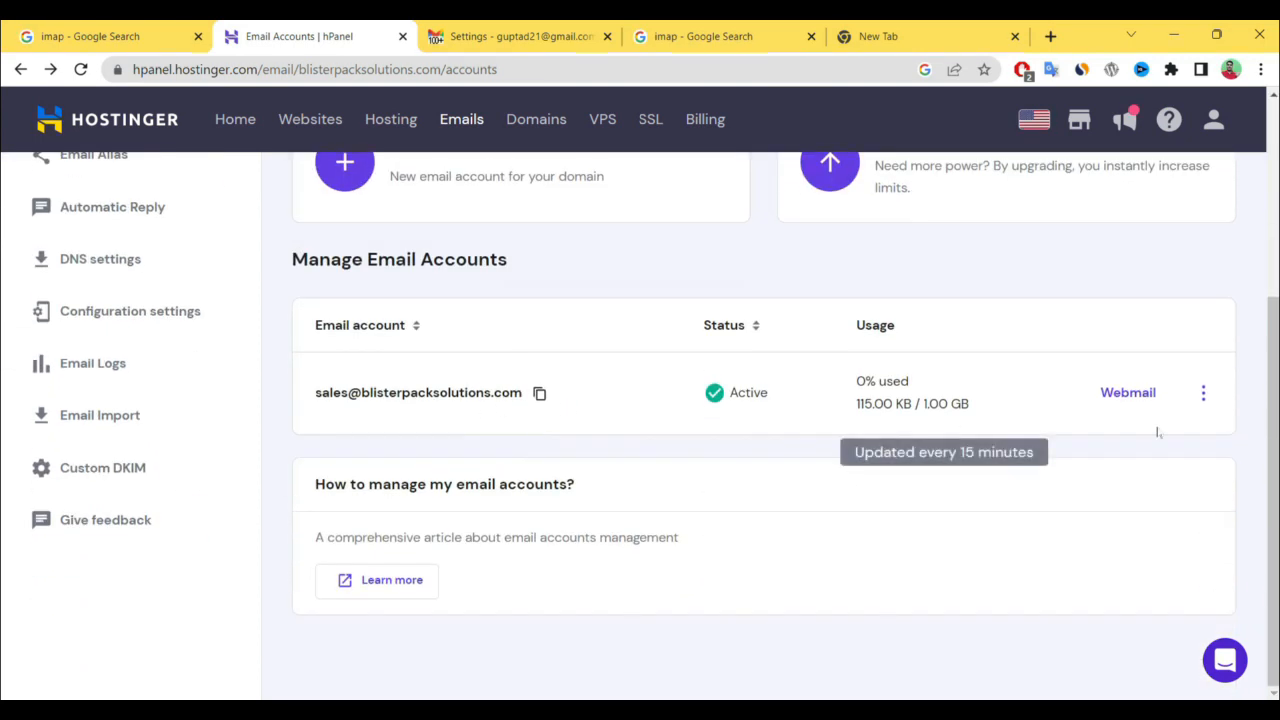
{"action": "scroll", "coordinate": [770, 437], "scroll_direction": "up", "scroll_amount": 3}
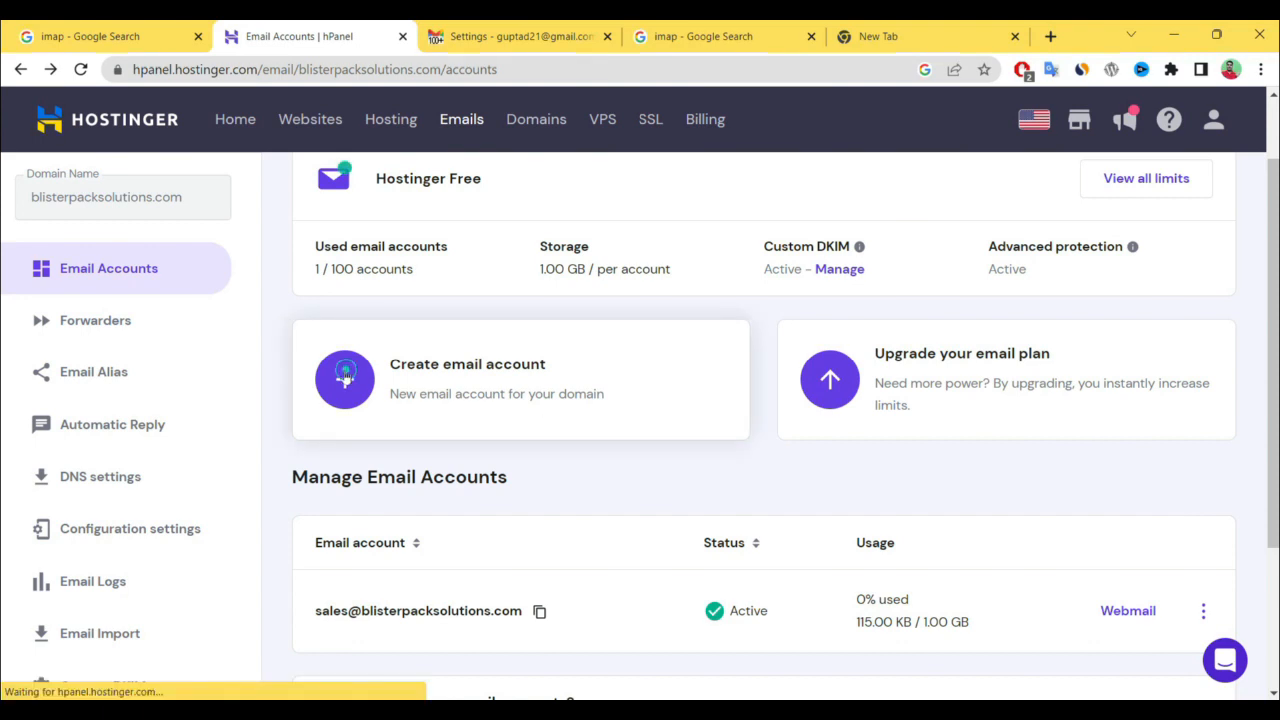
{"action": "left_click", "coordinate": [345, 380]}
{"action": "left_click", "coordinate": [420, 384]}
{"action": "type", "text": "help"}
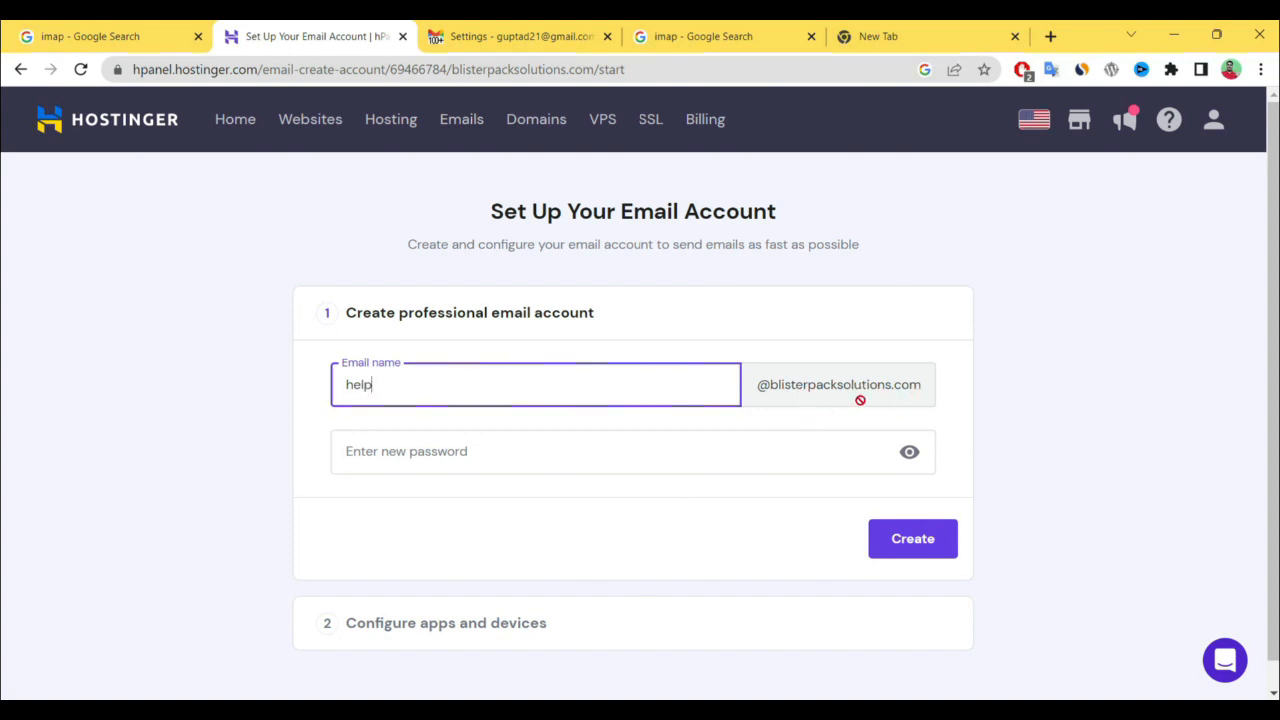
{"action": "left_click", "coordinate": [454, 455]}
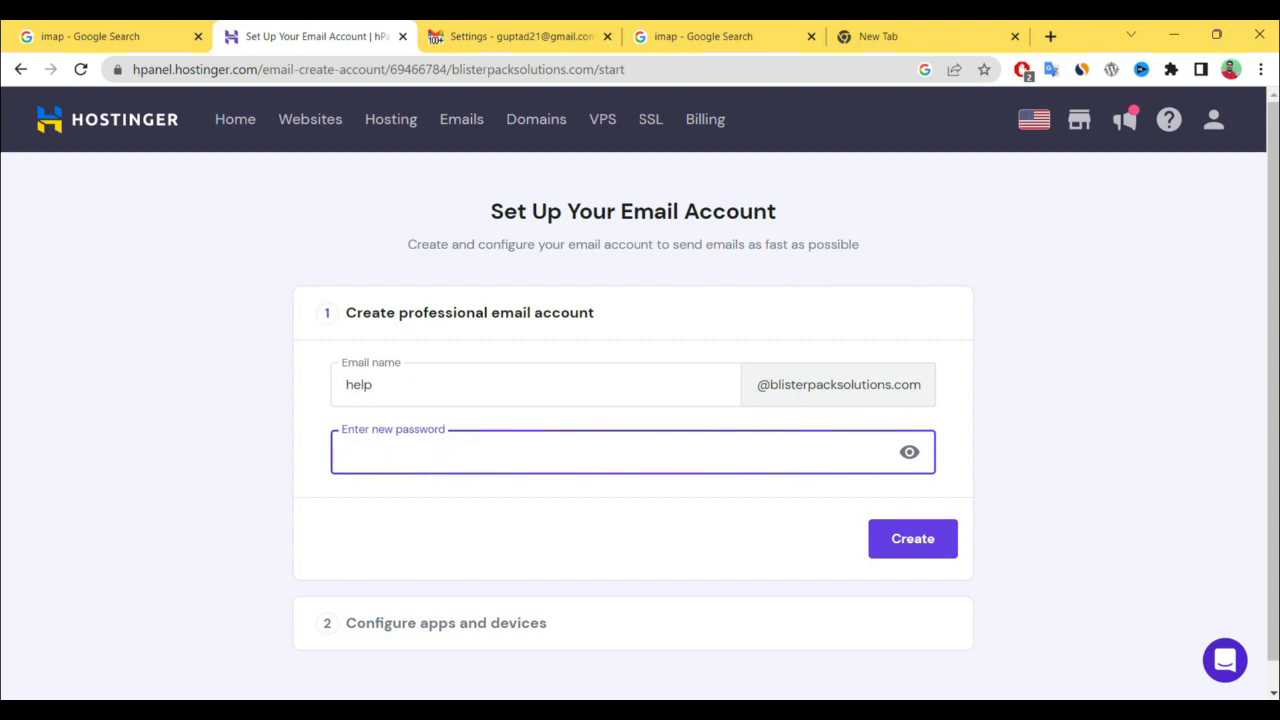
{"action": "type", "text": "•••"}
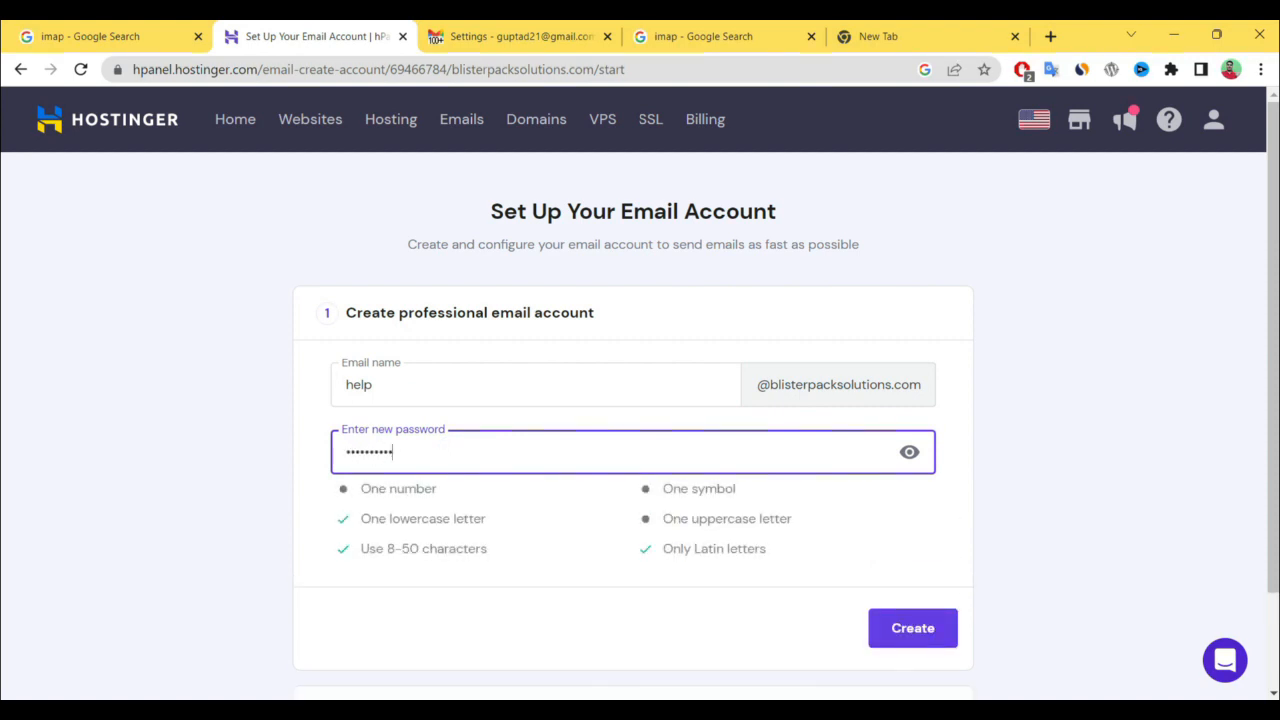
{"action": "left_click", "coordinate": [912, 628]}
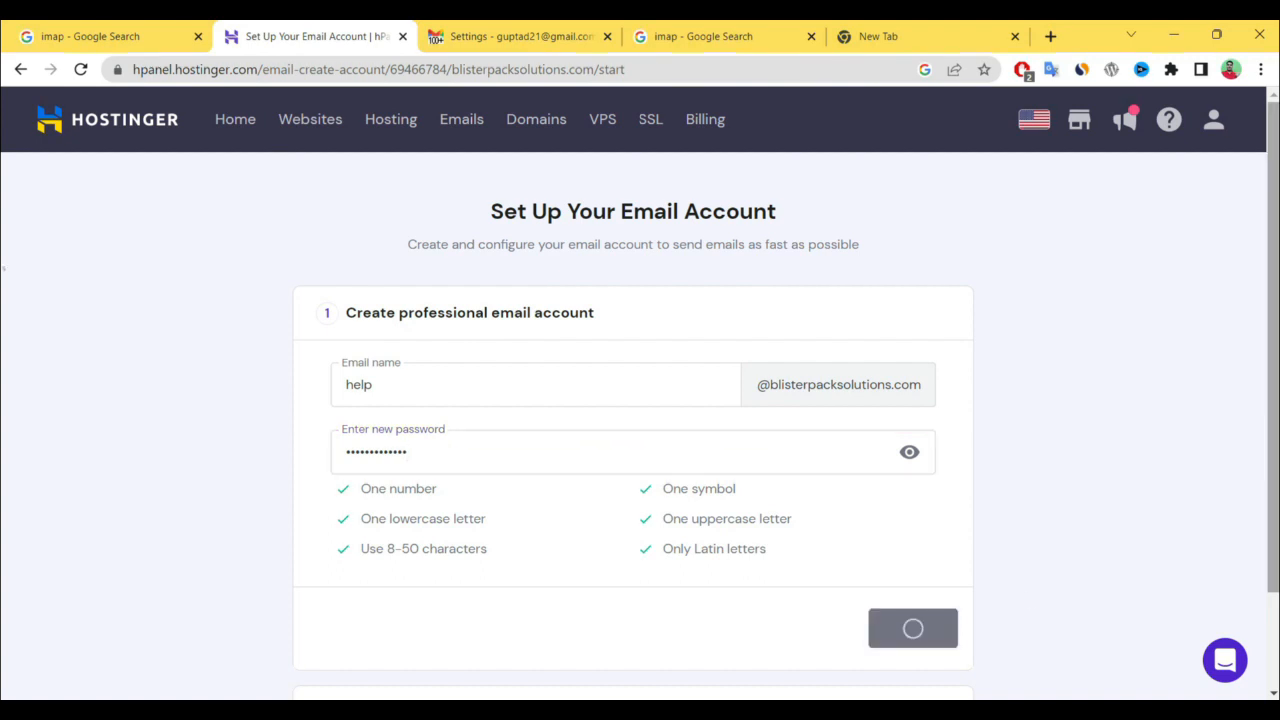
{"action": "left_click_drag", "start_coordinate": [346, 202], "coordinate": [596, 204]}
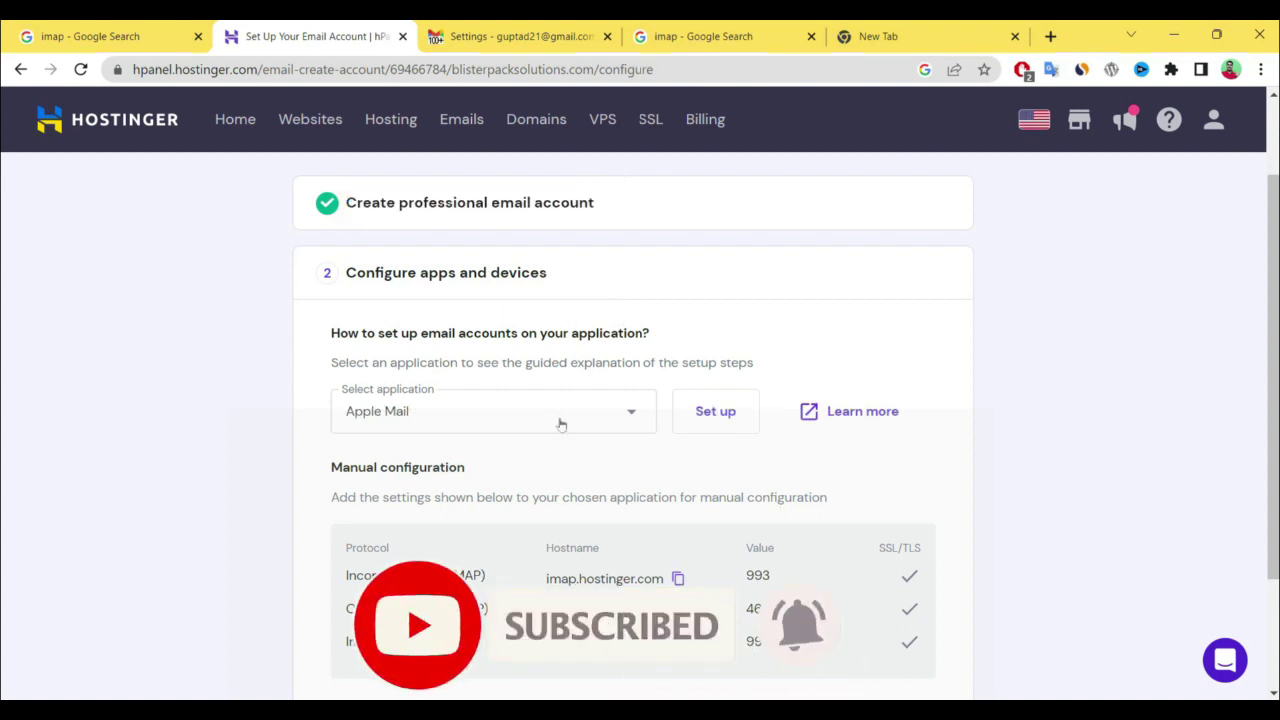
- Review the mail application choices and the manual IMAP, SMTP and POP hostname table, choosing Gmail (Mobile)
{"action": "left_click", "coordinate": [561, 416]}
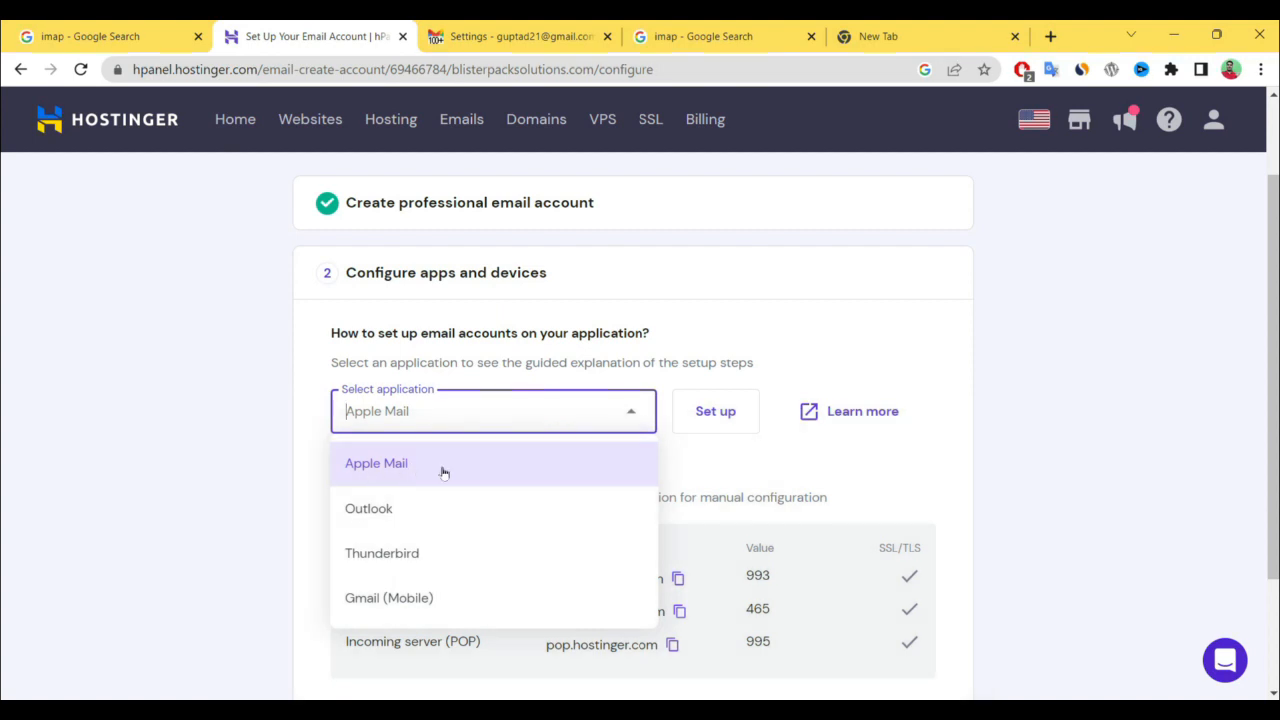
{"action": "left_click", "coordinate": [486, 538]}
{"action": "scroll", "coordinate": [366, 520], "scroll_direction": "down", "scroll_amount": 2}
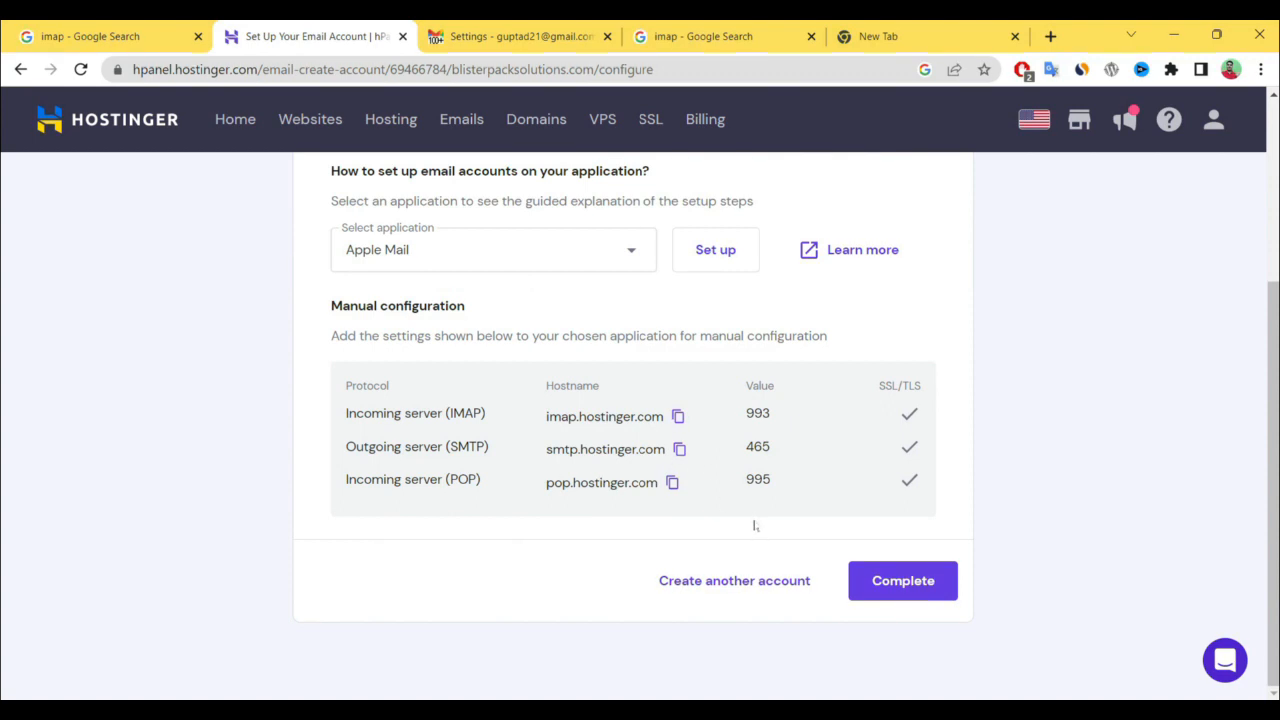
{"action": "mouse_move", "coordinate": [536, 405]}
{"action": "left_mouse_down"}
{"action": "mouse_move", "coordinate": [792, 423]}
{"action": "mouse_move", "coordinate": [760, 500]}
{"action": "left_mouse_up"}
{"action": "left_click", "coordinate": [780, 418]}
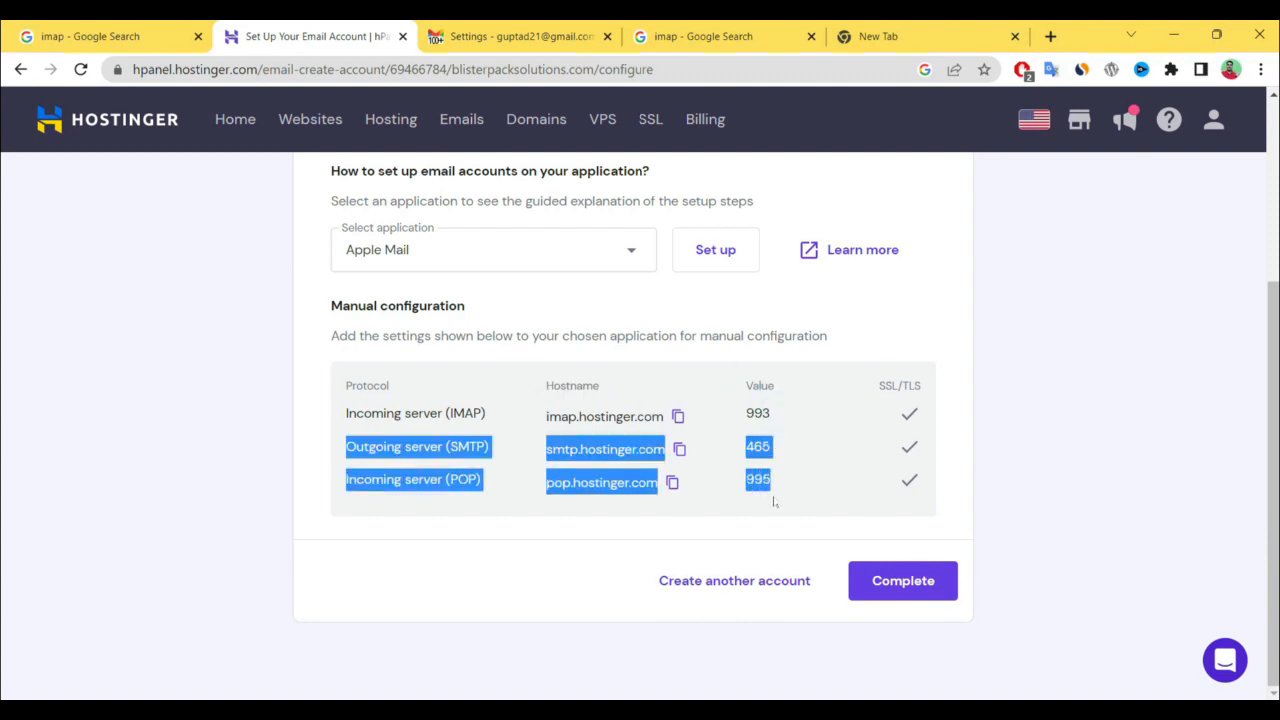
{"action": "left_click", "coordinate": [605, 252]}
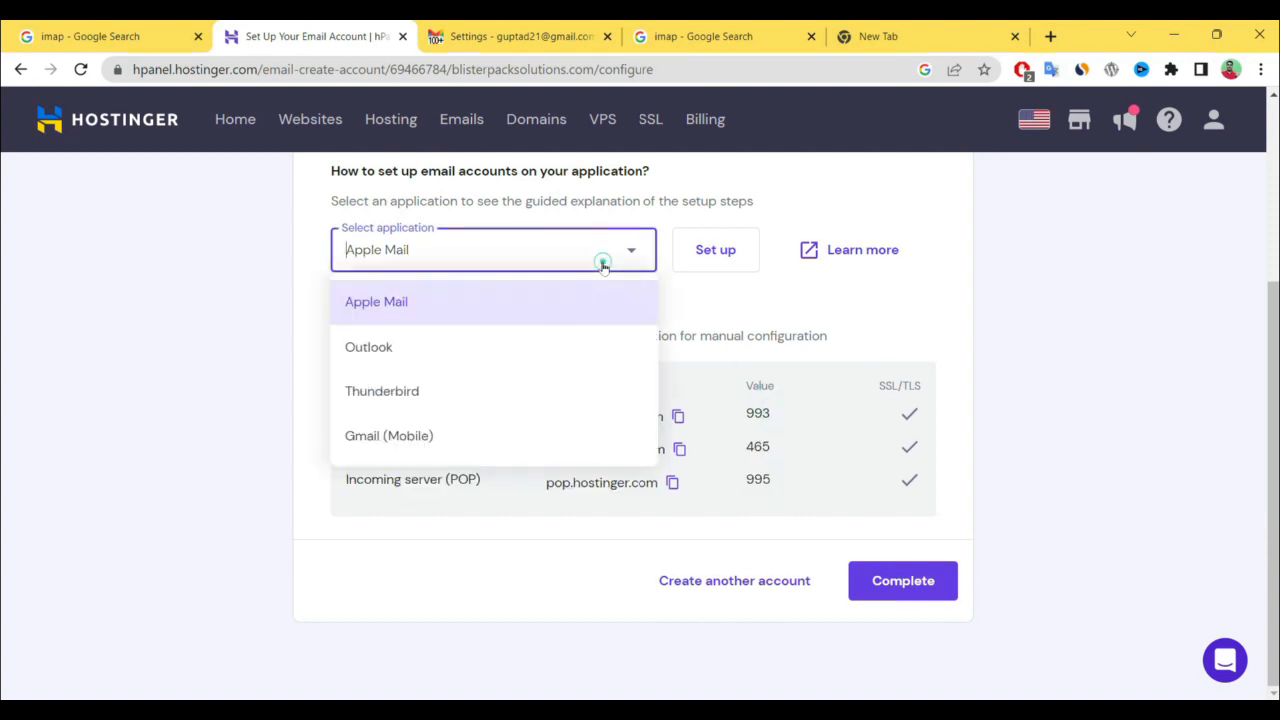
{"action": "left_click", "coordinate": [414, 443]}
- Duplicate the setup page tab, complete the account setup in the original, and switch to the copy
{"action": "key", "text": "super"}
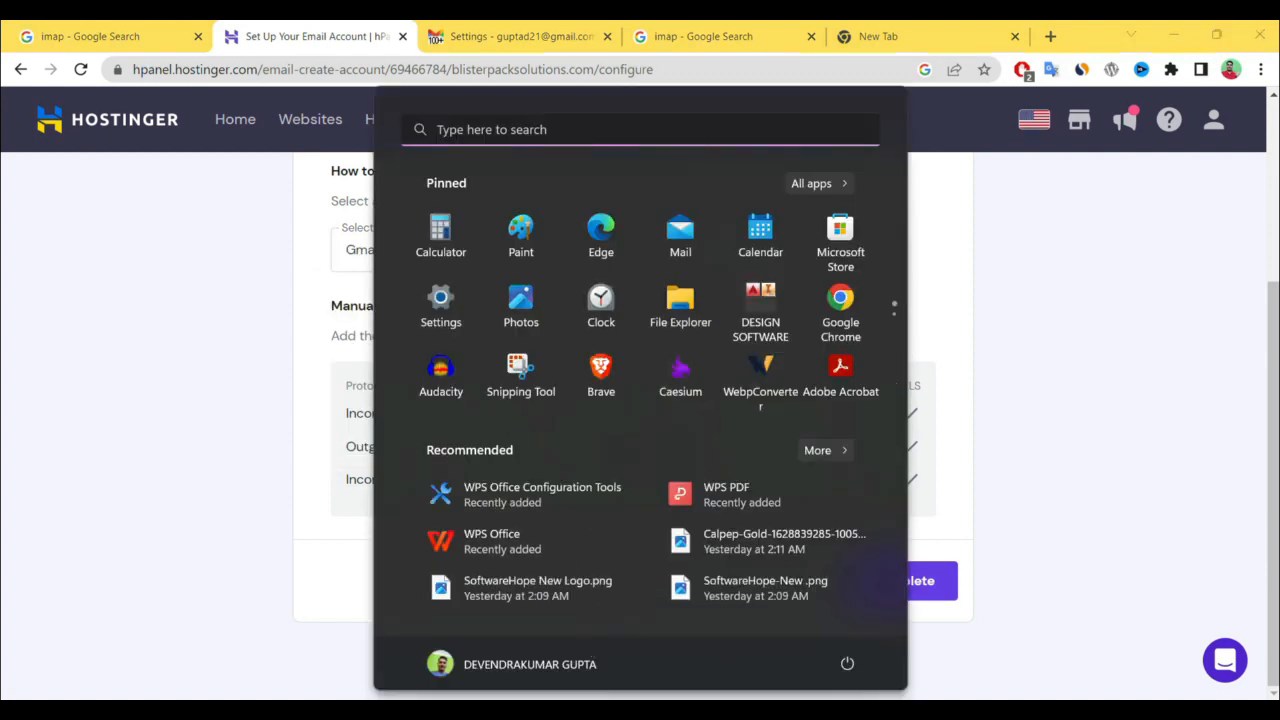
{"action": "left_click", "coordinate": [529, 370]}
{"action": "key", "text": "super+shift+s"}
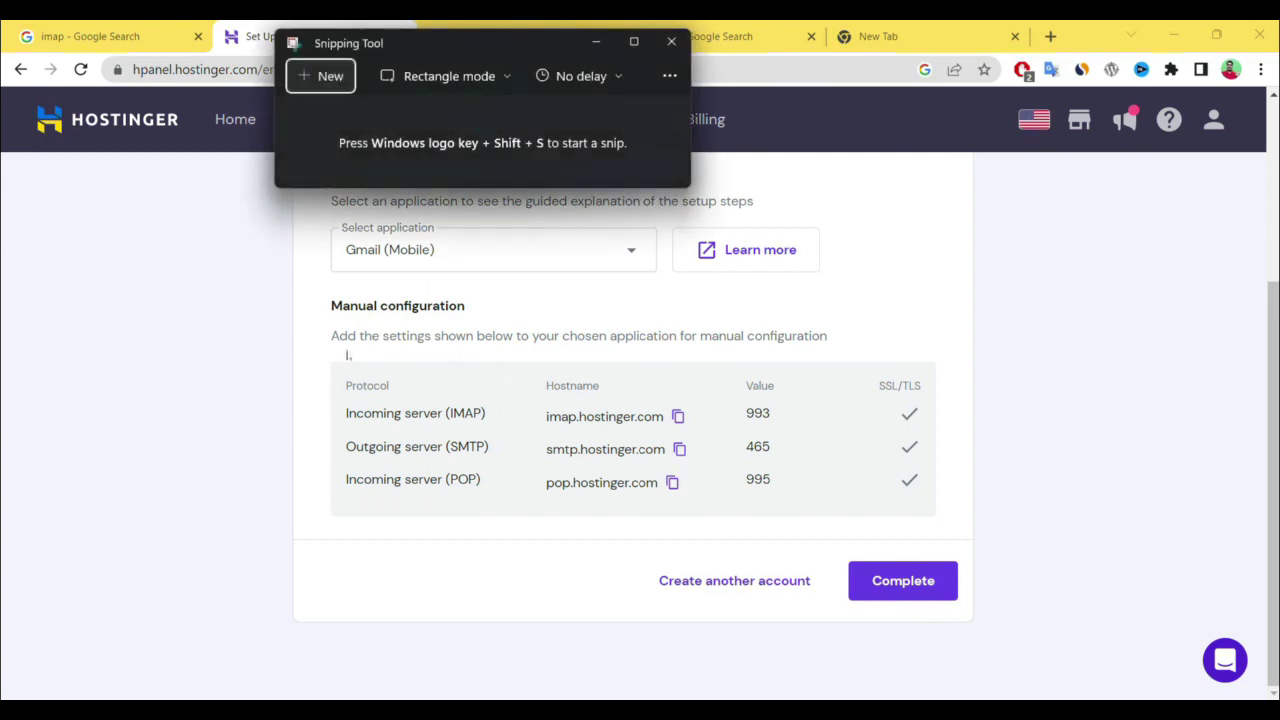
{"action": "left_click", "coordinate": [319, 76]}
{"action": "key", "text": "ctrl+a"}
{"action": "right_click", "coordinate": [288, 36]}
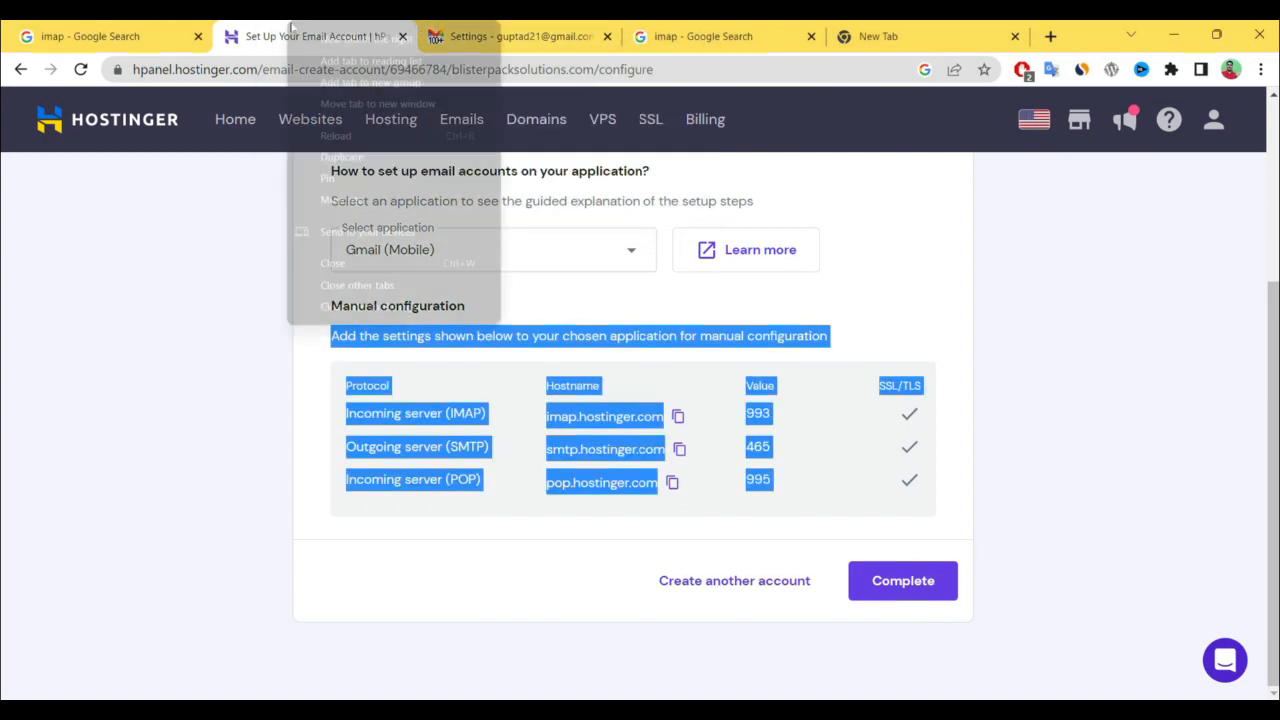
{"action": "left_click", "coordinate": [366, 157]}
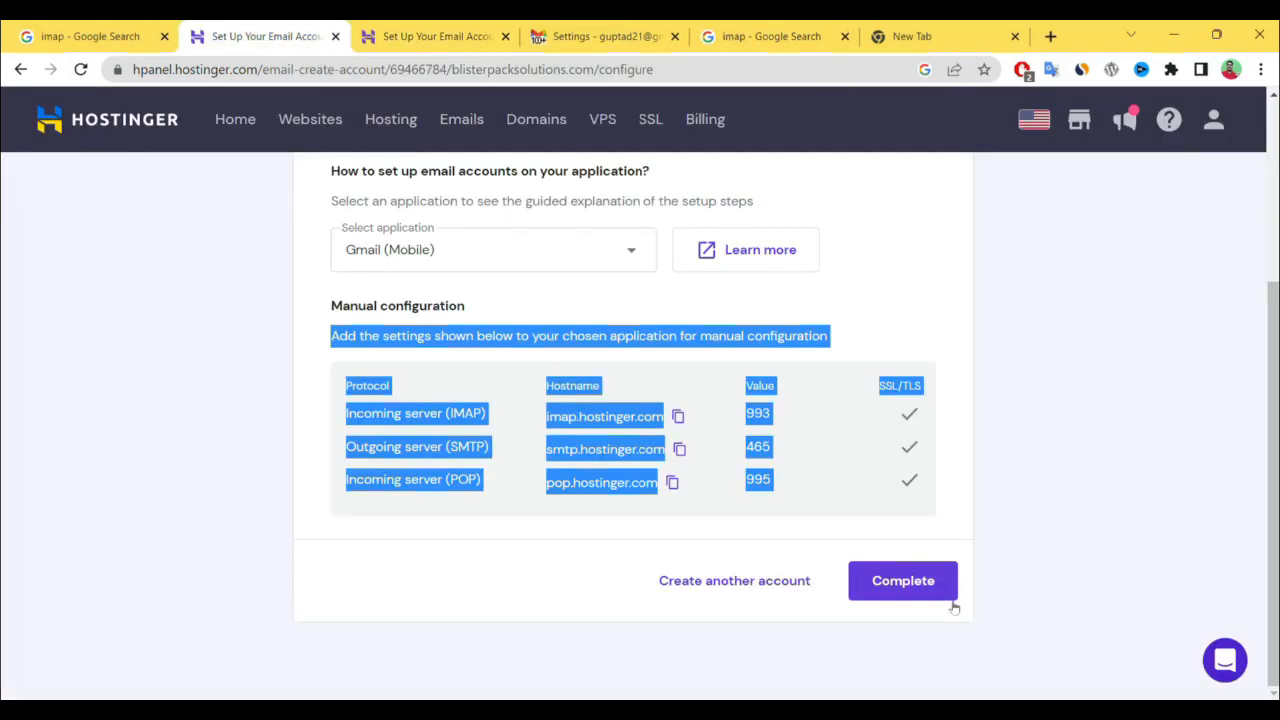
{"action": "left_click", "coordinate": [913, 585]}
{"action": "key", "text": "ctrl+Tab"}
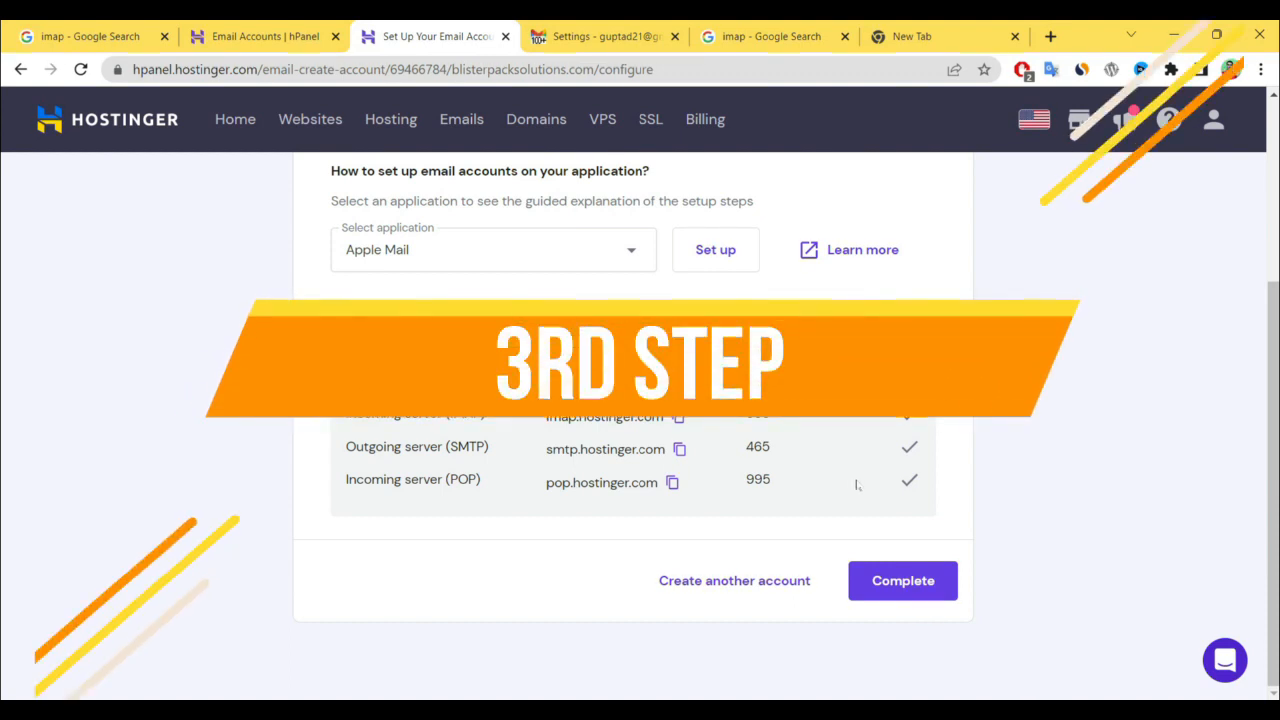
- In Gmail settings, start adding another email account and move its window aside
{"action": "left_click", "coordinate": [595, 36]}
{"action": "left_click", "coordinate": [1163, 117]}
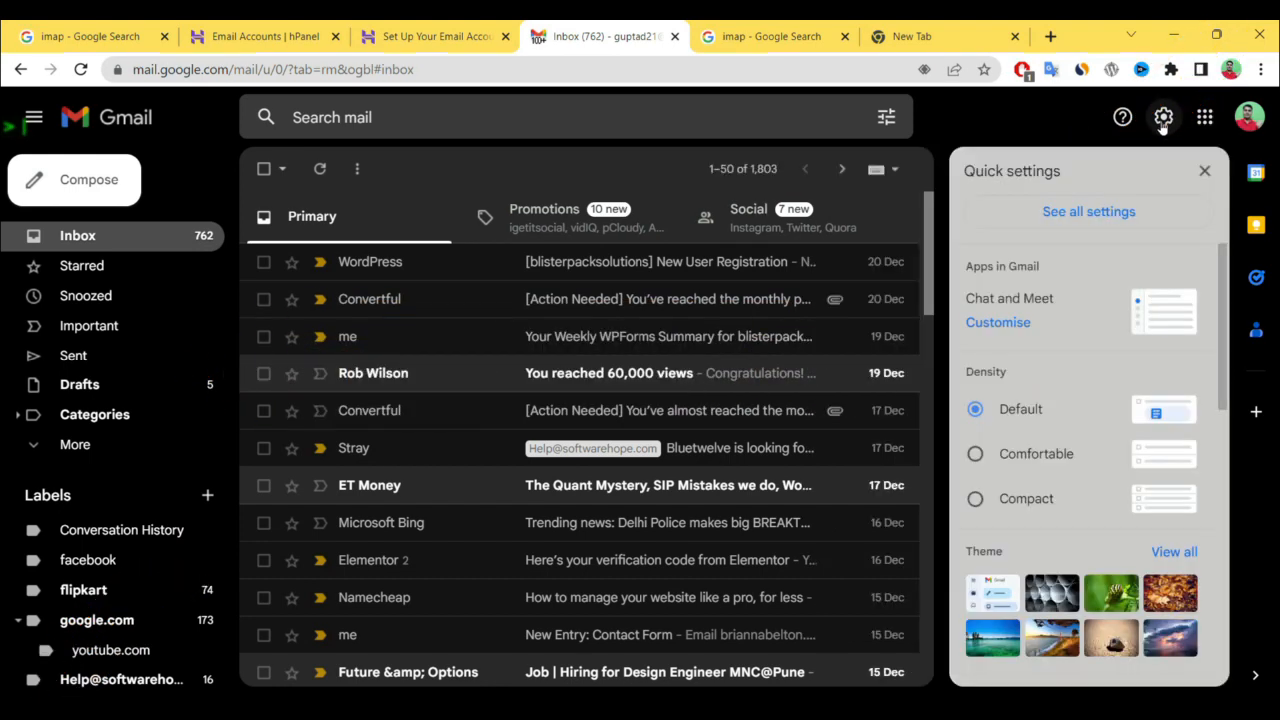
{"action": "left_click", "coordinate": [1088, 211]}
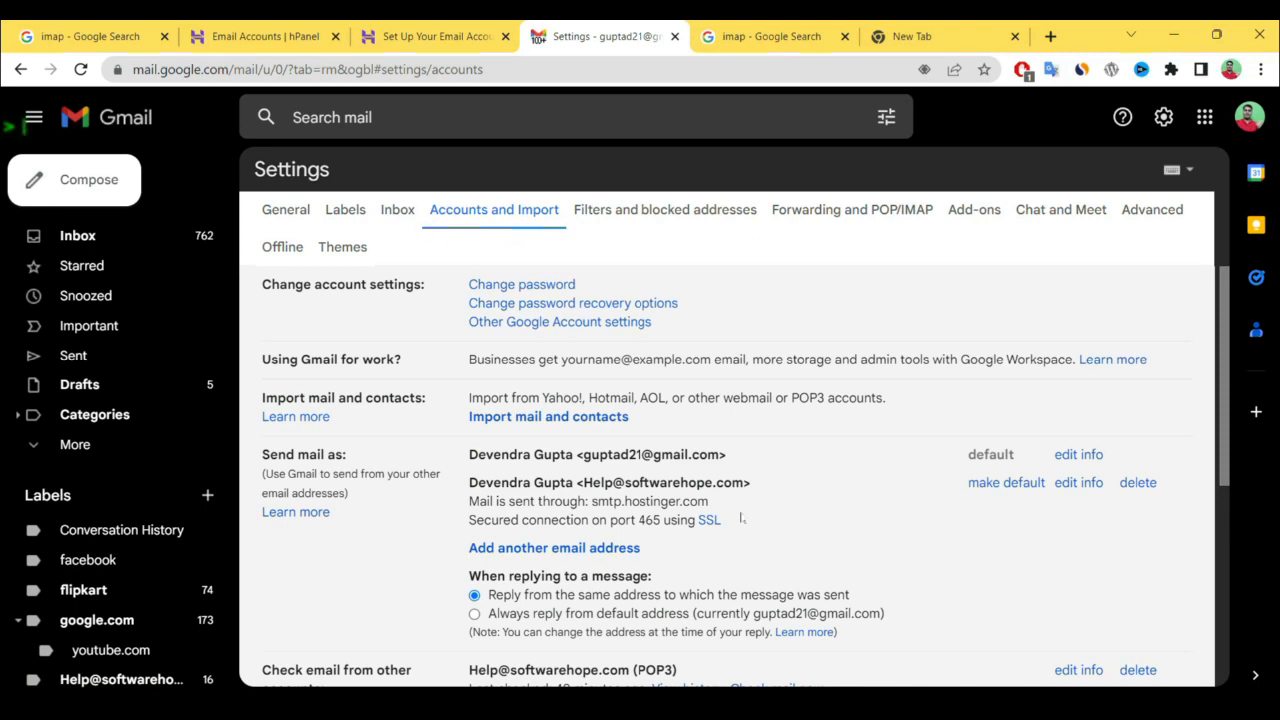
{"action": "scroll", "coordinate": [745, 519], "scroll_direction": "down", "scroll_amount": 5}
{"action": "scroll", "coordinate": [745, 519], "scroll_direction": "down", "scroll_amount": 3}
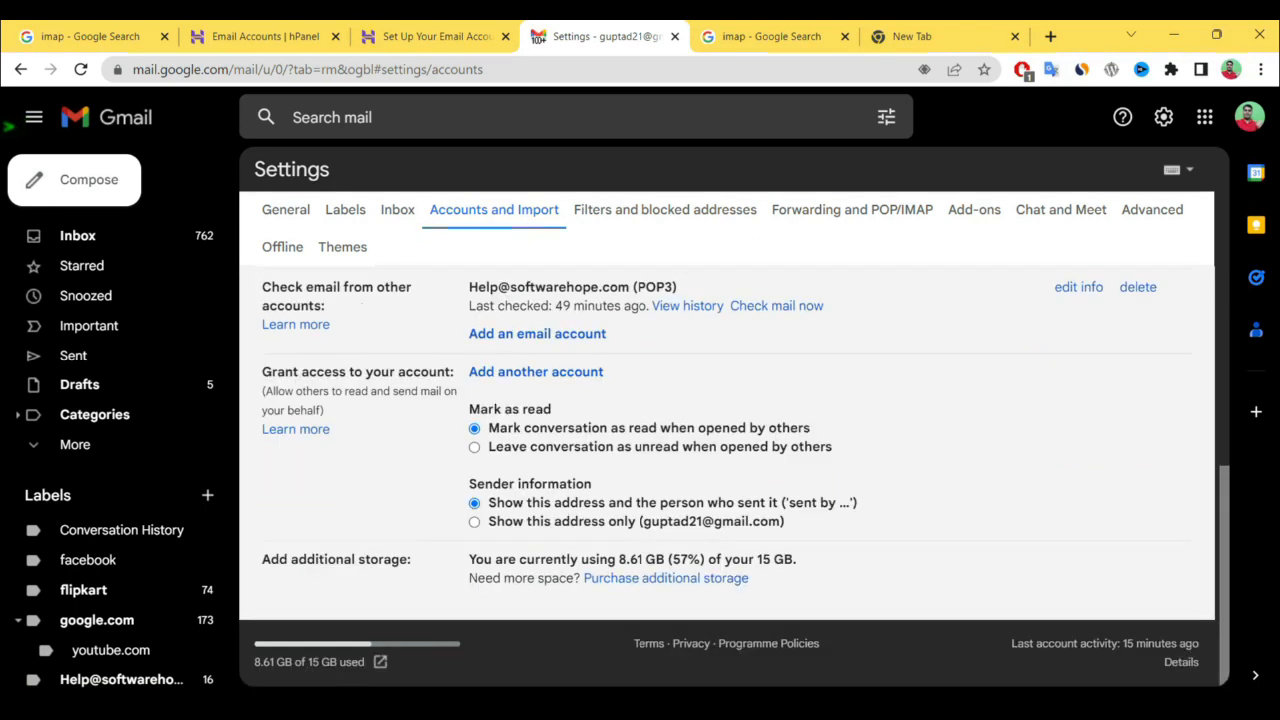
{"action": "left_click", "coordinate": [578, 336]}
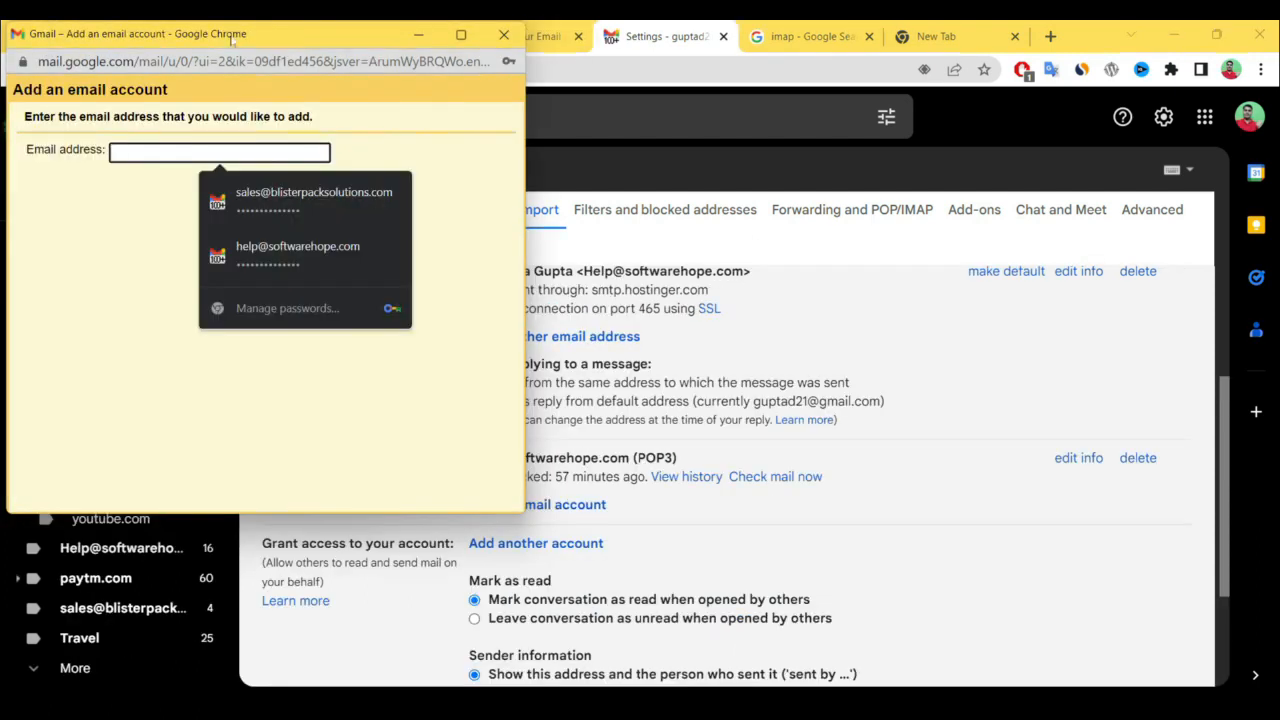
{"action": "left_click_drag", "start_coordinate": [243, 35], "coordinate": [946, 180]}
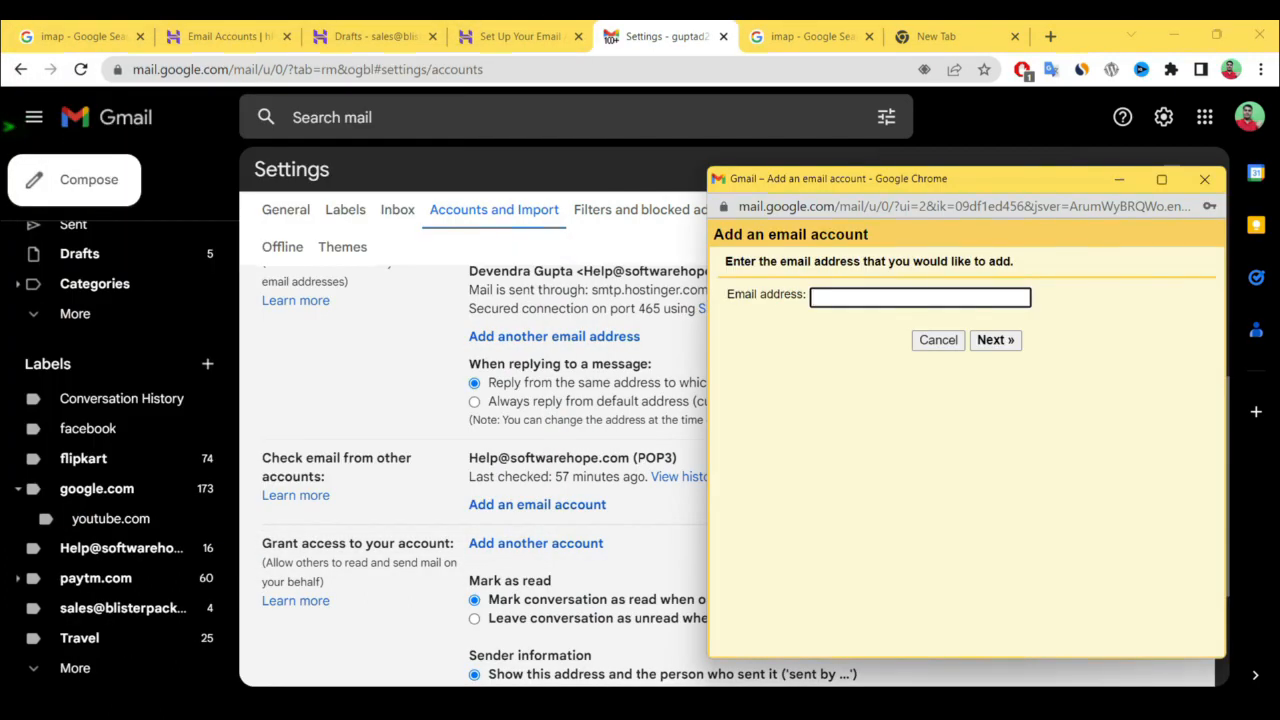
{"action": "left_click", "coordinate": [919, 296]}
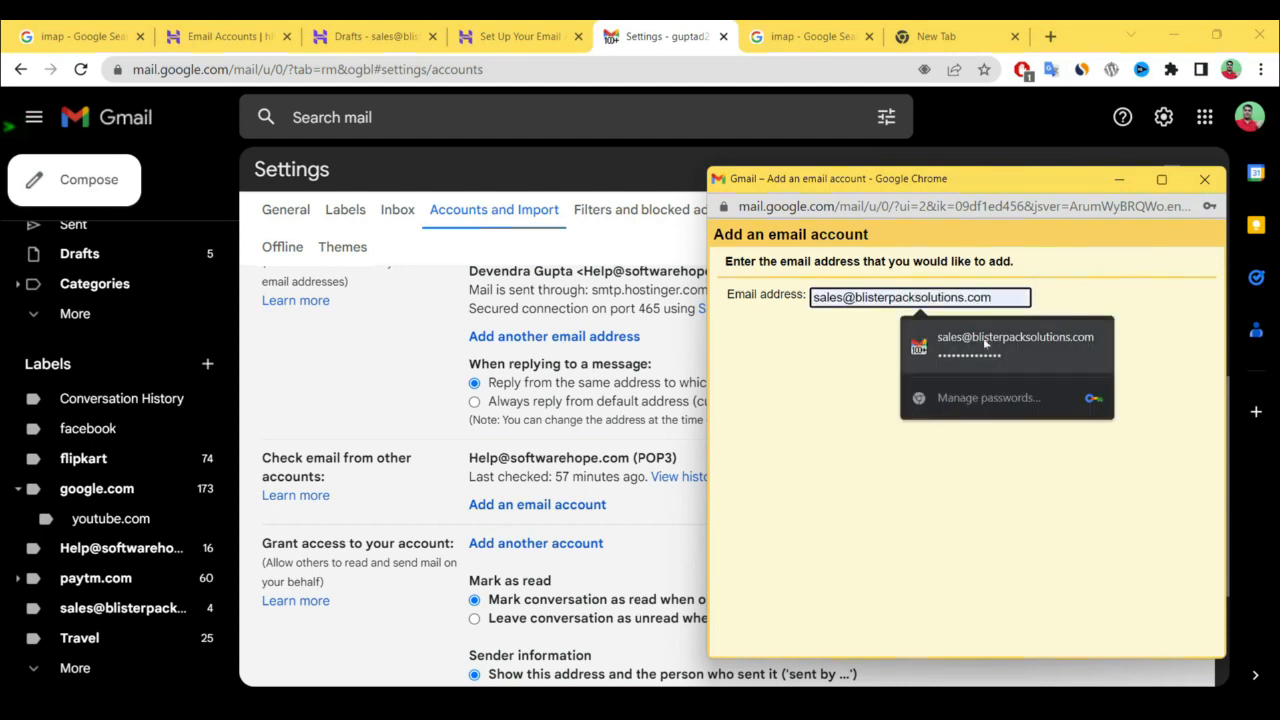
{"action": "left_click", "coordinate": [1003, 346]}
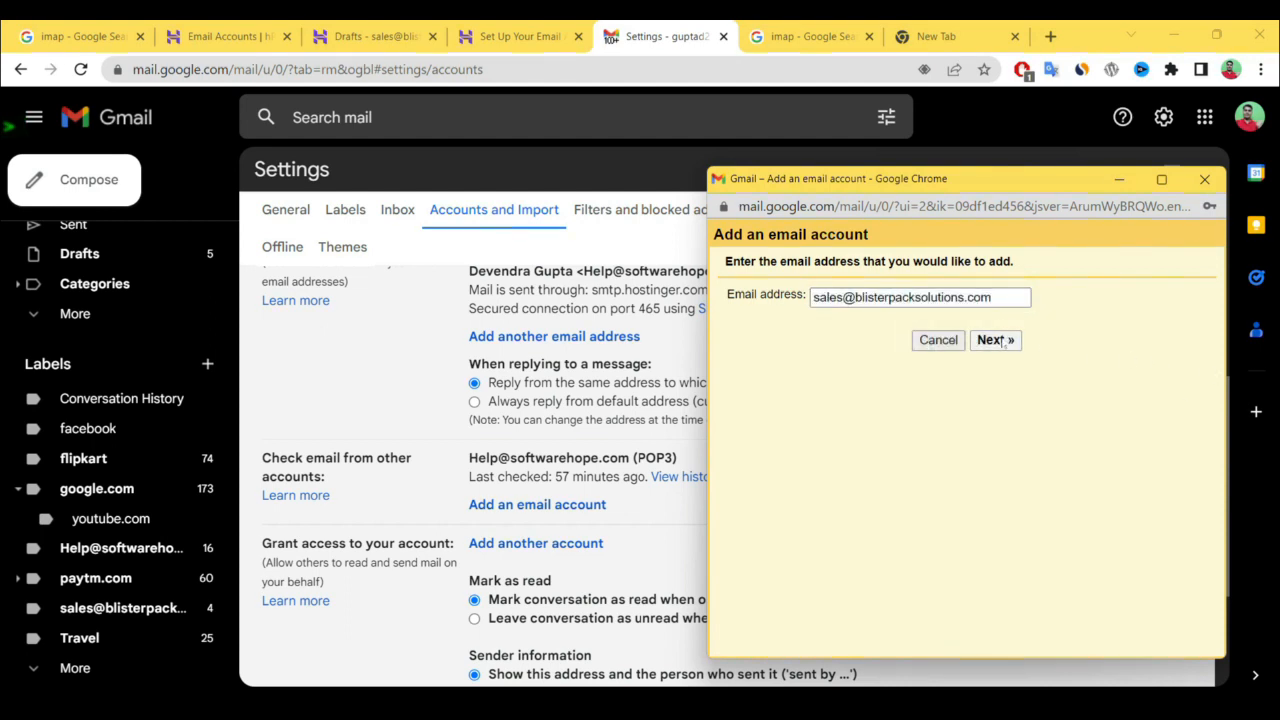
{"action": "left_click", "coordinate": [996, 340]}
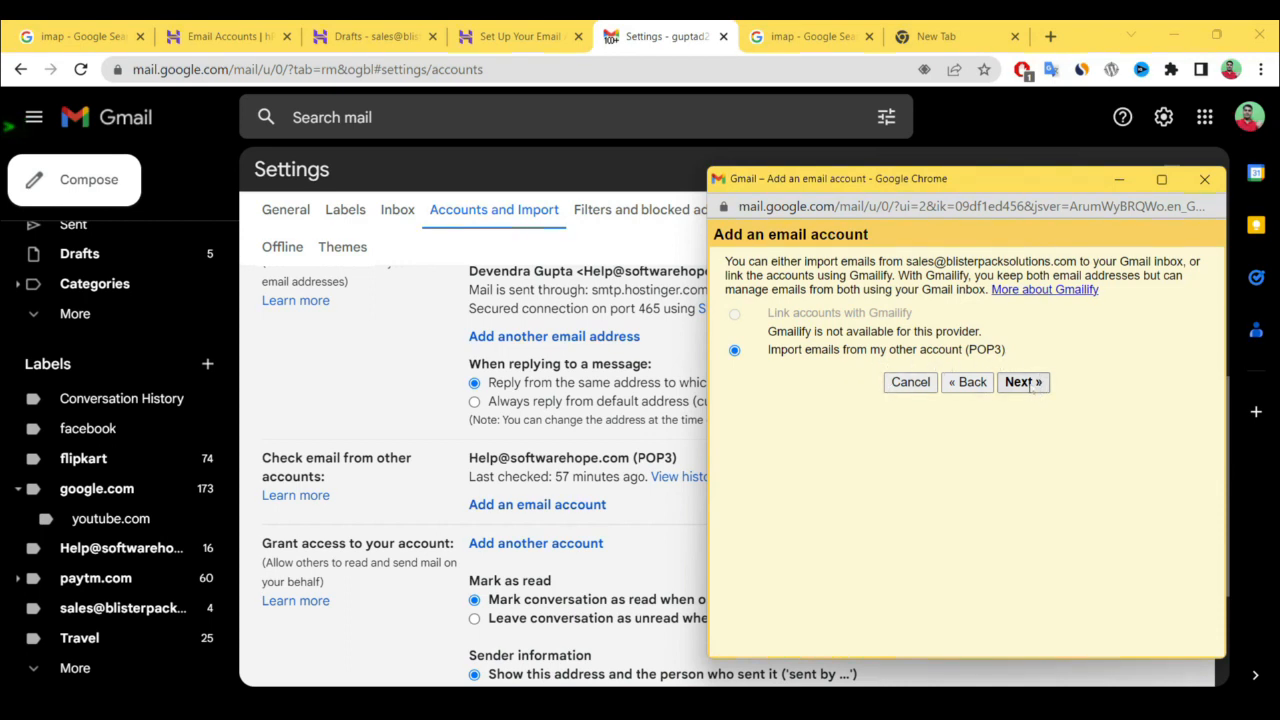
{"action": "left_click", "coordinate": [1023, 382]}
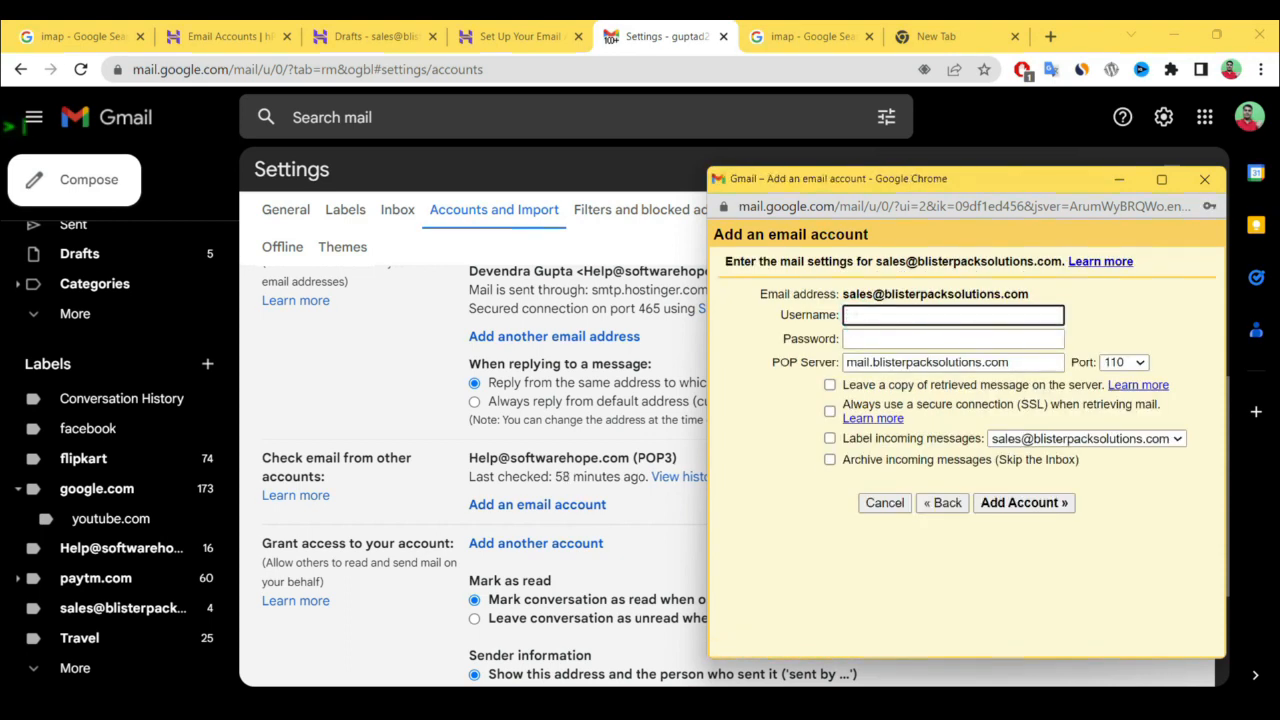
- Fill the username with the full sales address and the password from saved logins
{"action": "key", "text": "ctrl+v"}
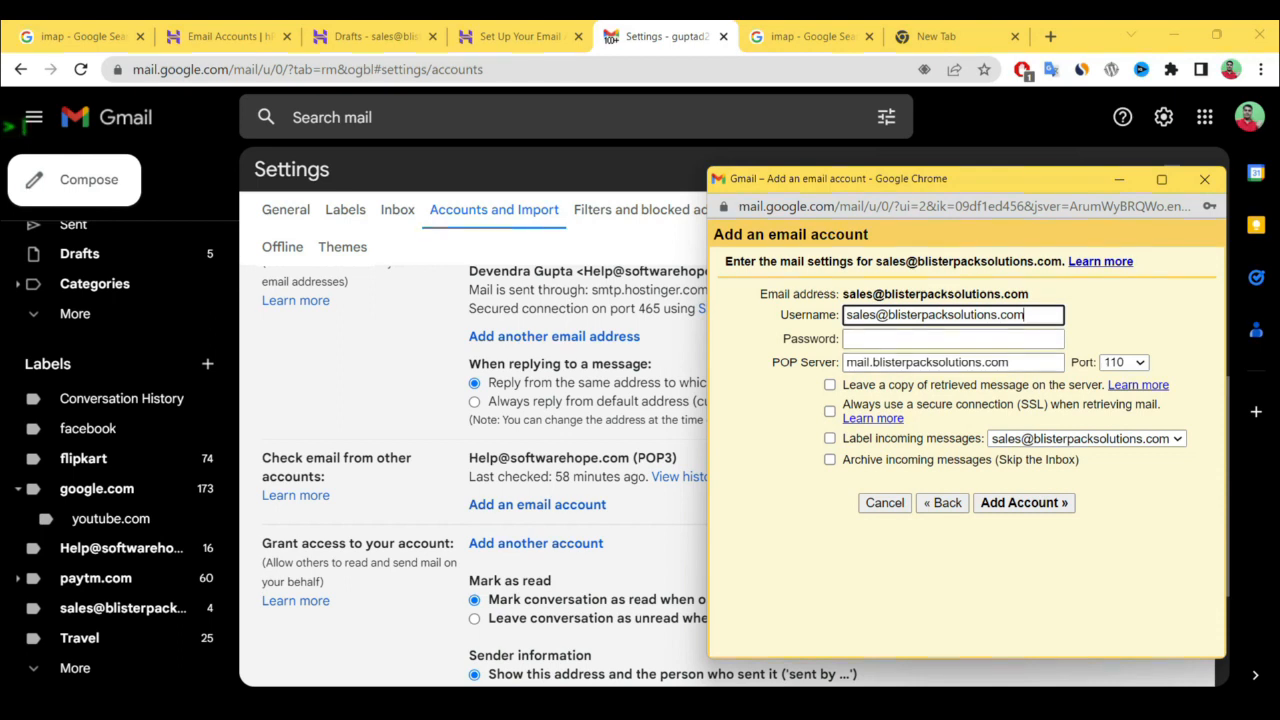
{"action": "left_click", "coordinate": [952, 338]}
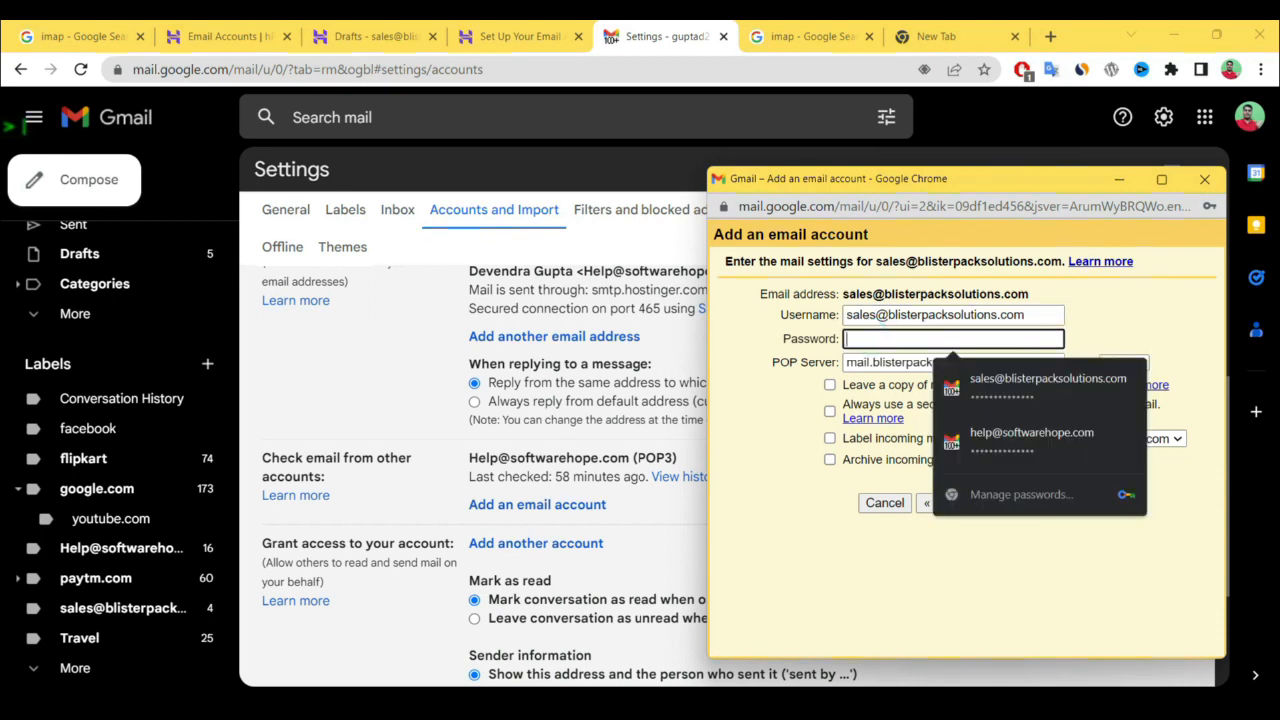
{"action": "left_click", "coordinate": [984, 385]}
{"action": "key", "text": "ctrl+a"}
{"action": "key", "text": "BackSpace"}
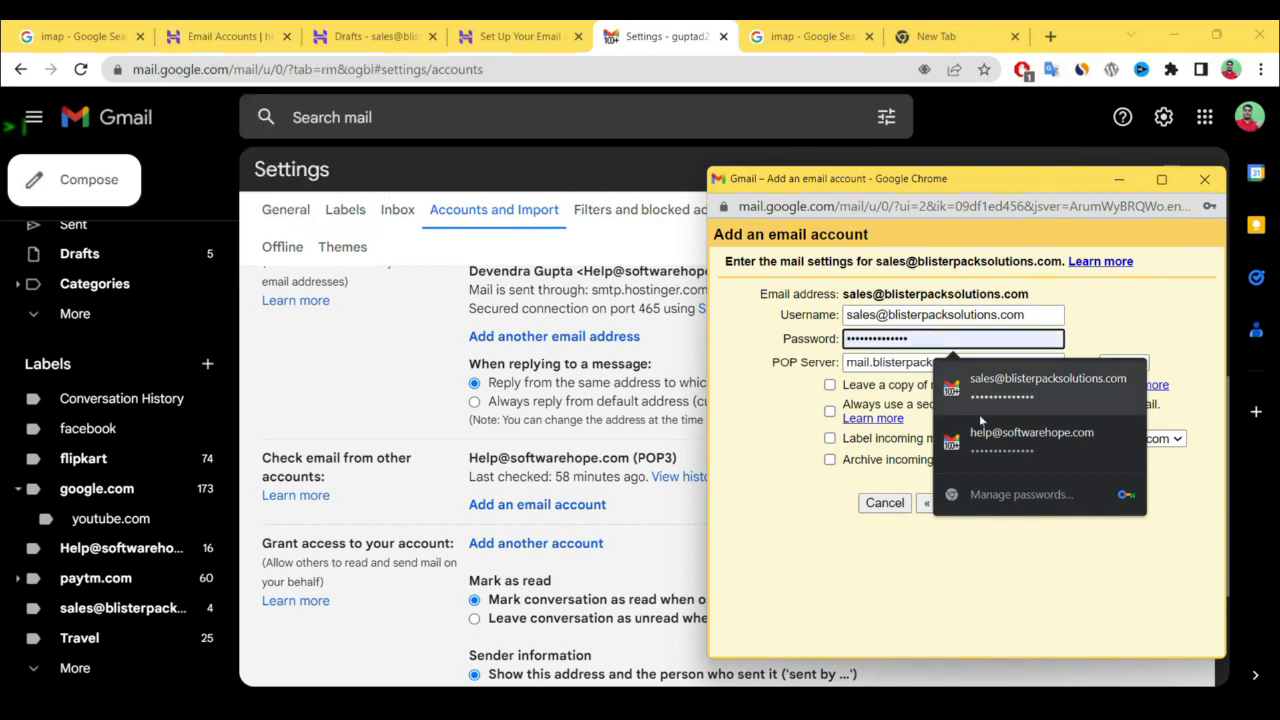
{"action": "left_click", "coordinate": [1040, 385]}
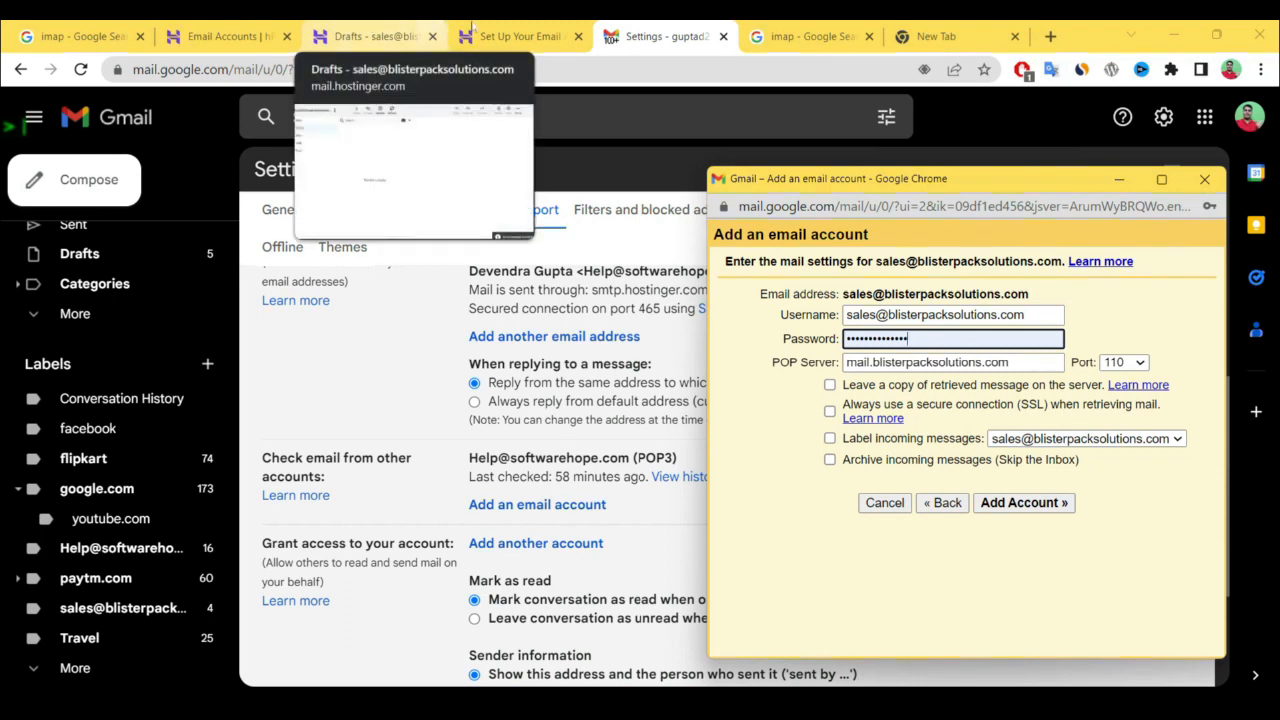
- From hPanel's POP details set server pop.hostinger.com, port 995, keep server copies, use SSL and label incoming mail
{"action": "left_click", "coordinate": [519, 36]}
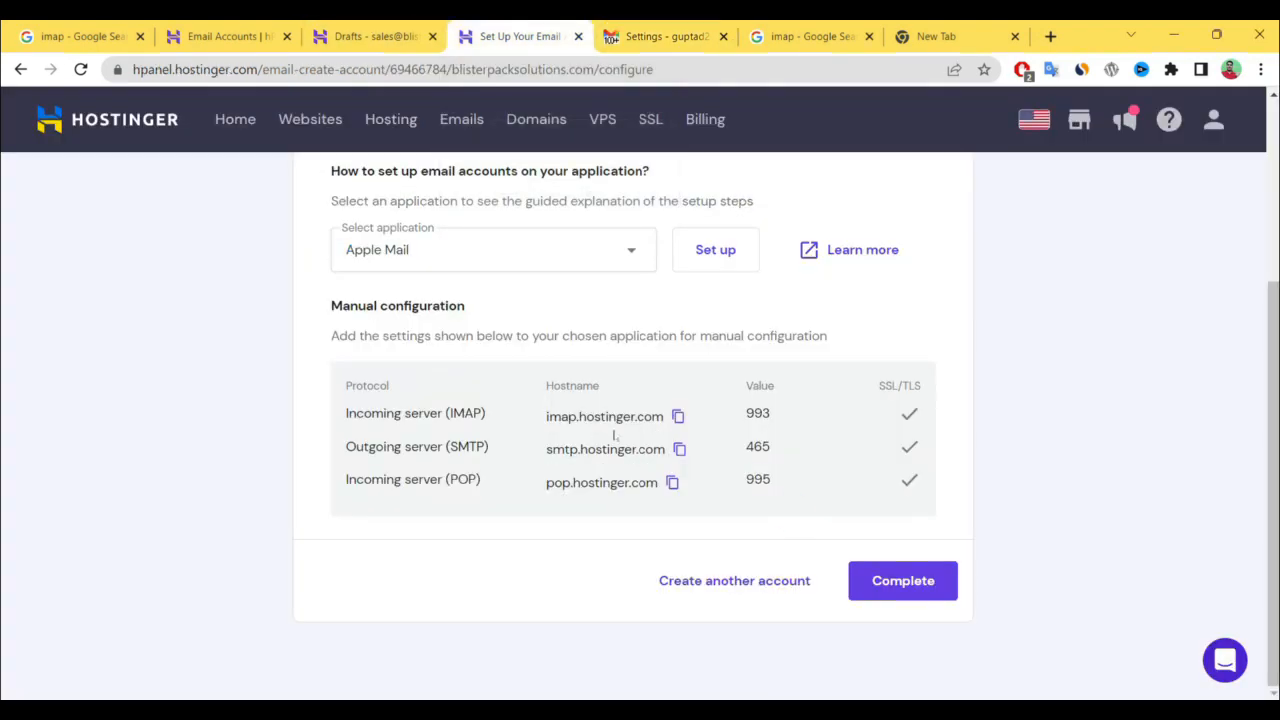
{"action": "left_click_drag", "start_coordinate": [545, 485], "coordinate": [657, 490]}
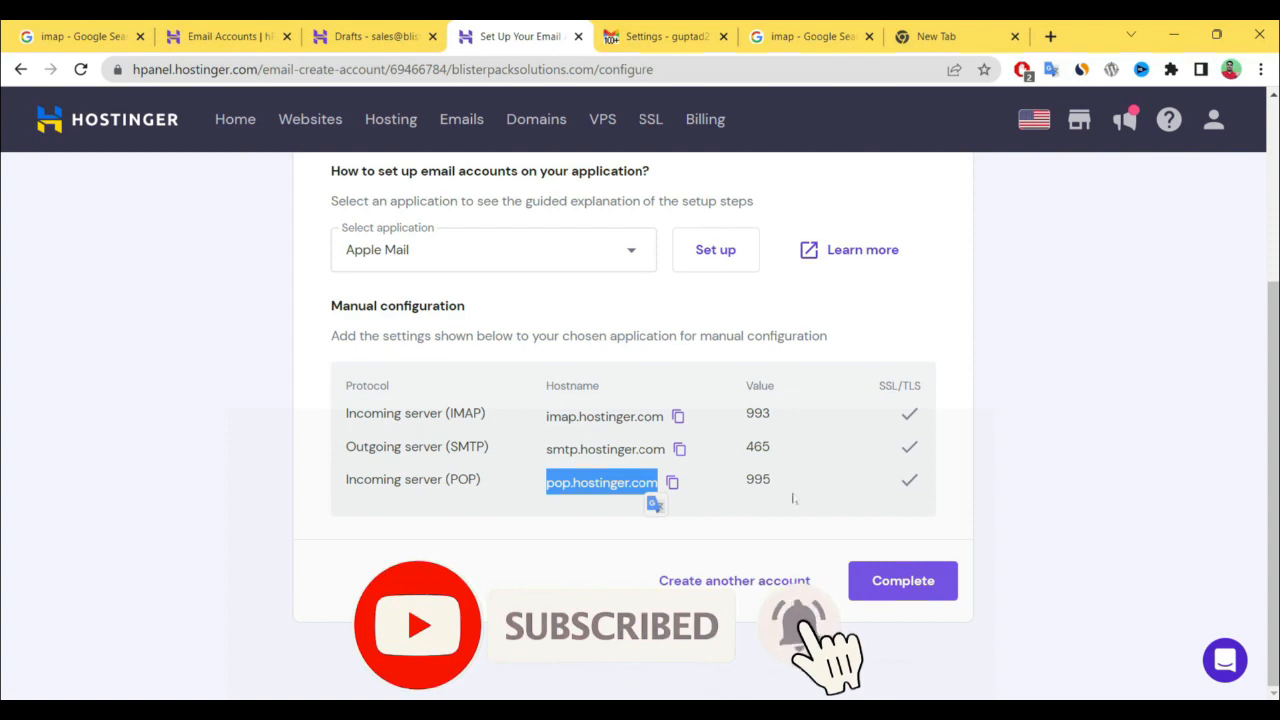
{"action": "left_click_drag", "start_coordinate": [742, 482], "coordinate": [784, 486]}
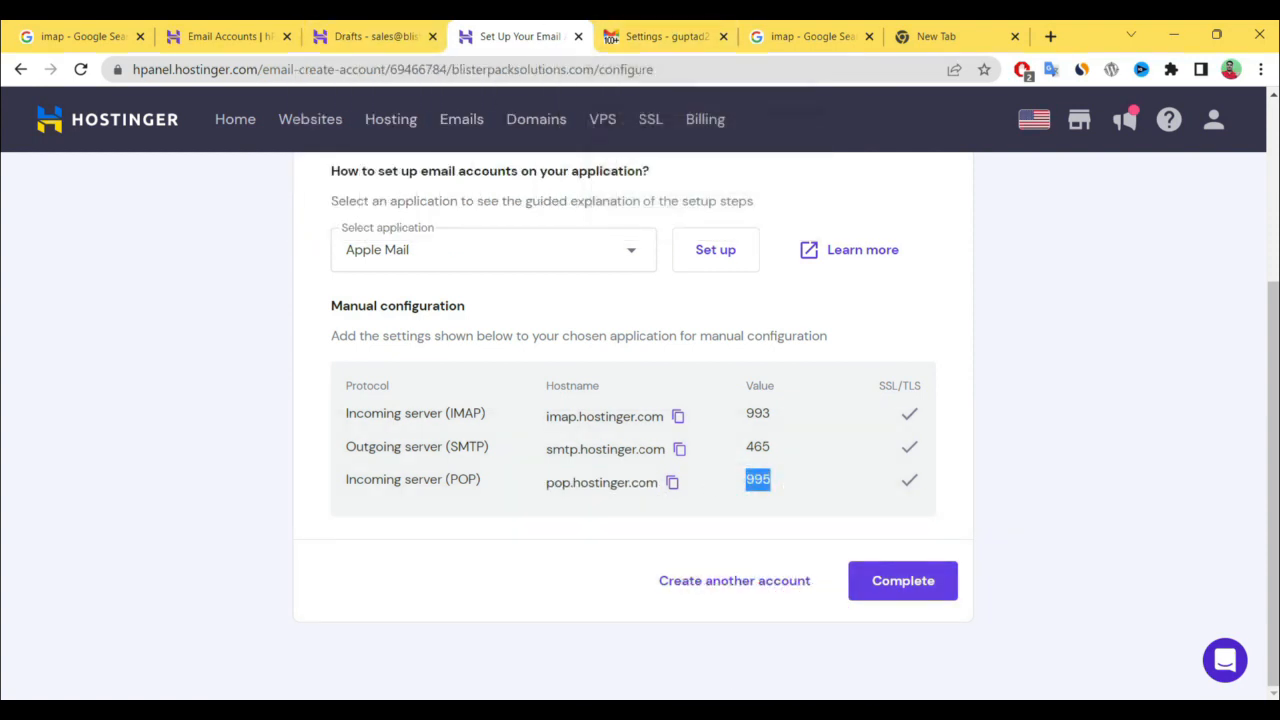
{"action": "left_click", "coordinate": [705, 580]}
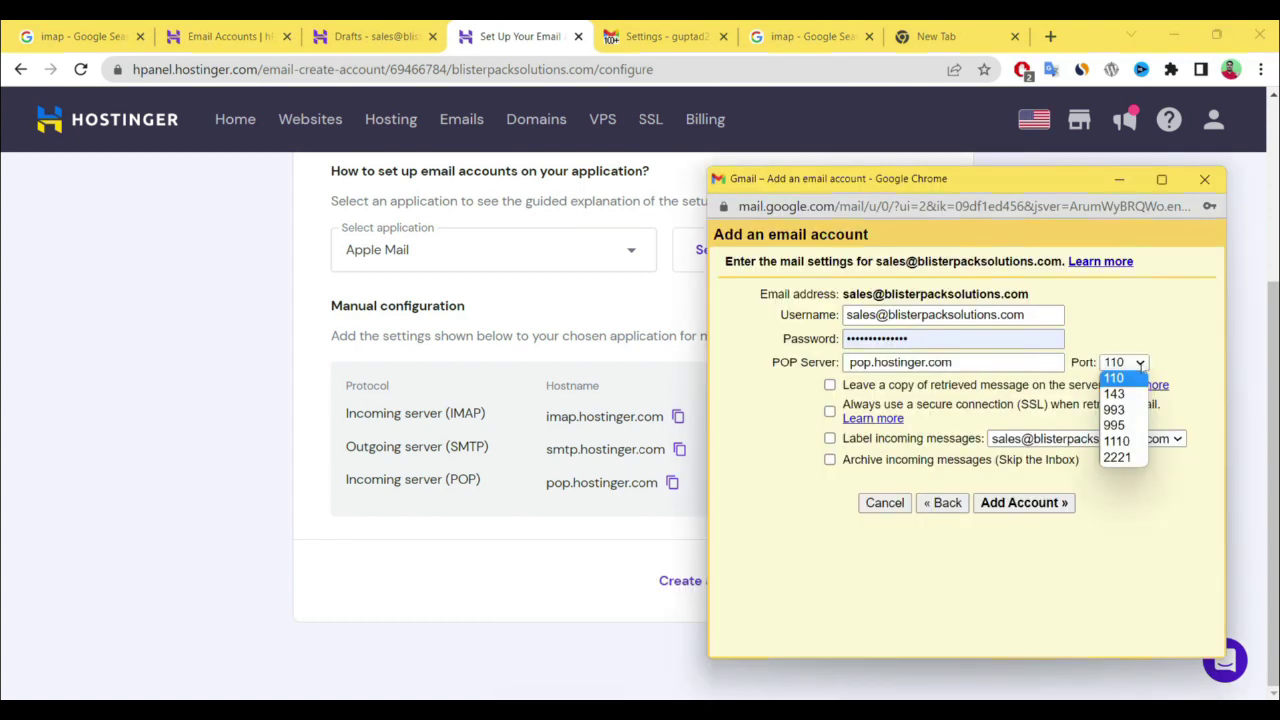
{"action": "left_click", "coordinate": [1118, 426]}
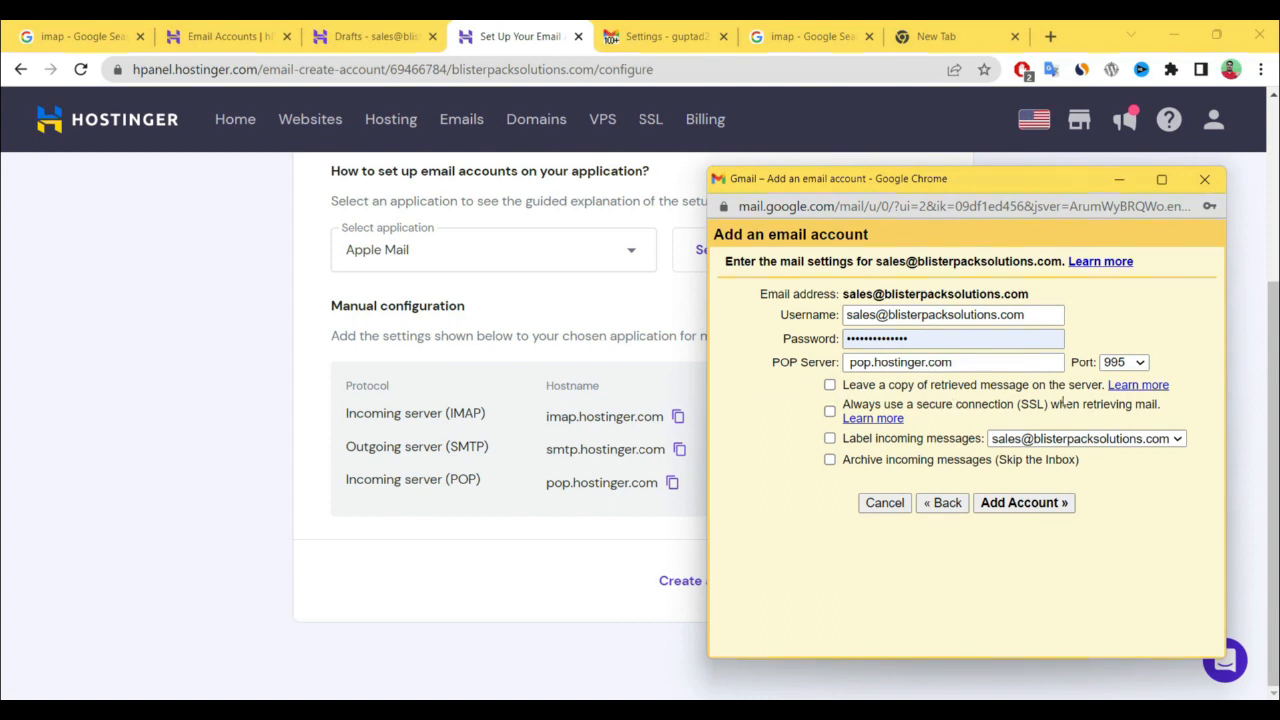
{"action": "left_click", "coordinate": [830, 385]}
{"action": "left_click", "coordinate": [900, 410]}
{"action": "left_click", "coordinate": [829, 439]}
- Add the POP3 account, choose to send as it, and correct the sender name to Blister Pack Solutions
{"action": "left_click", "coordinate": [1022, 502]}
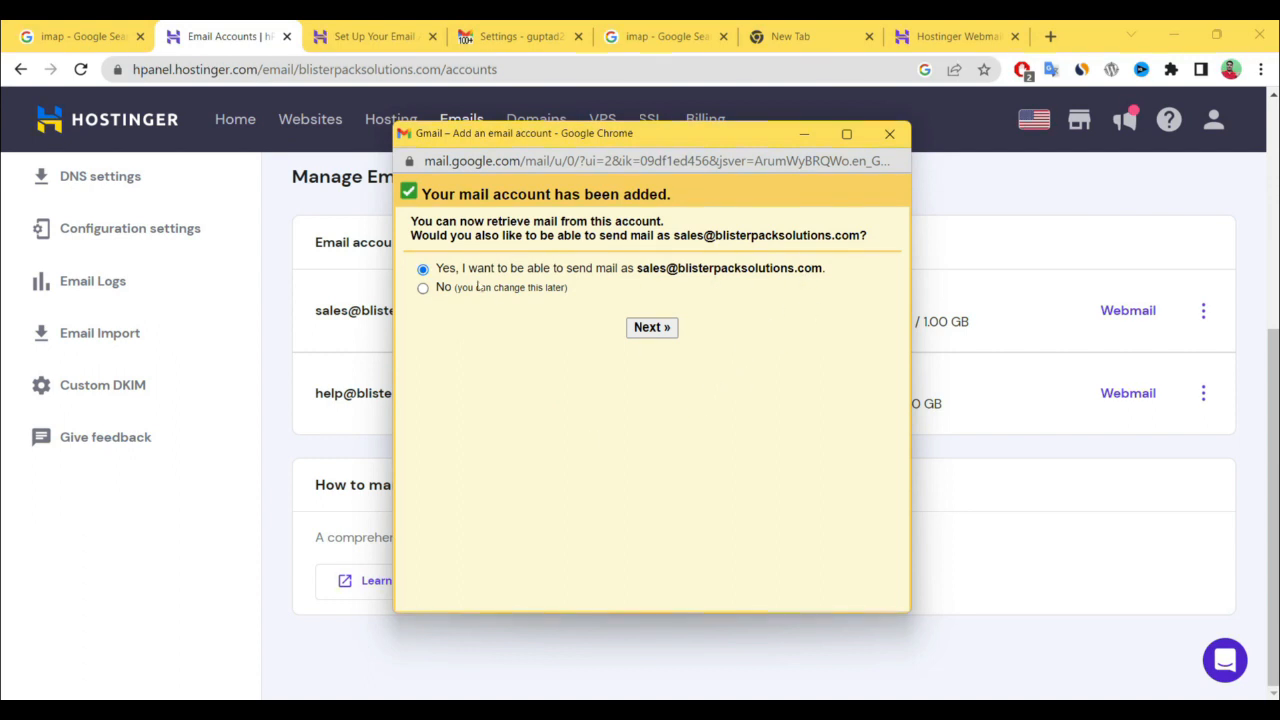
{"action": "left_click", "coordinate": [651, 327]}
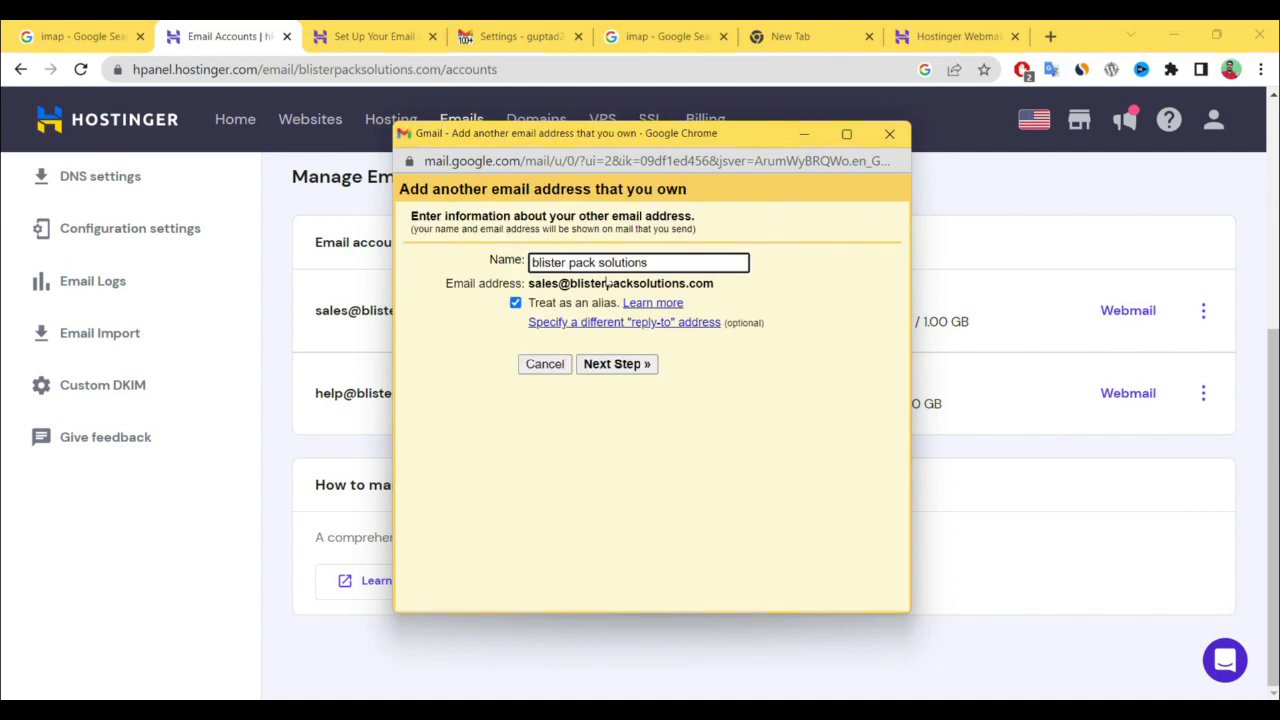
{"action": "double_click", "coordinate": [572, 262]}
{"action": "key", "text": "BackSpace"}
{"action": "type", "text": "p"}
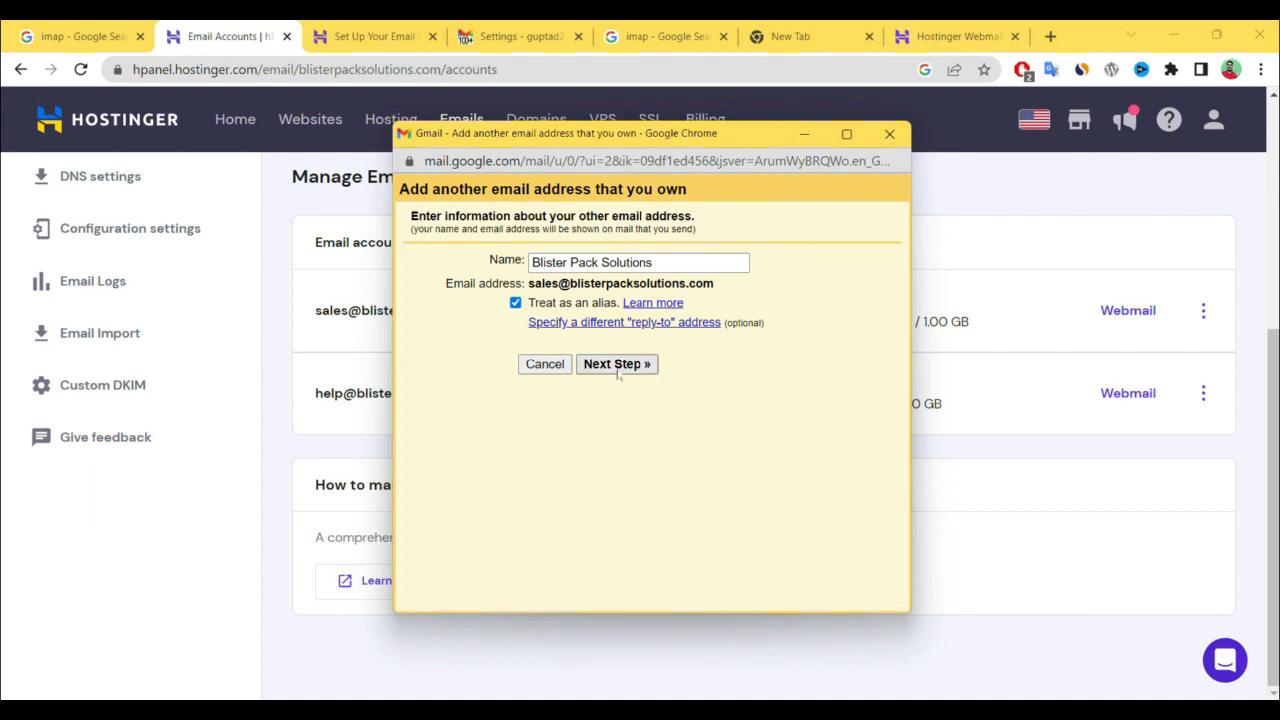
{"action": "left_click", "coordinate": [617, 364]}
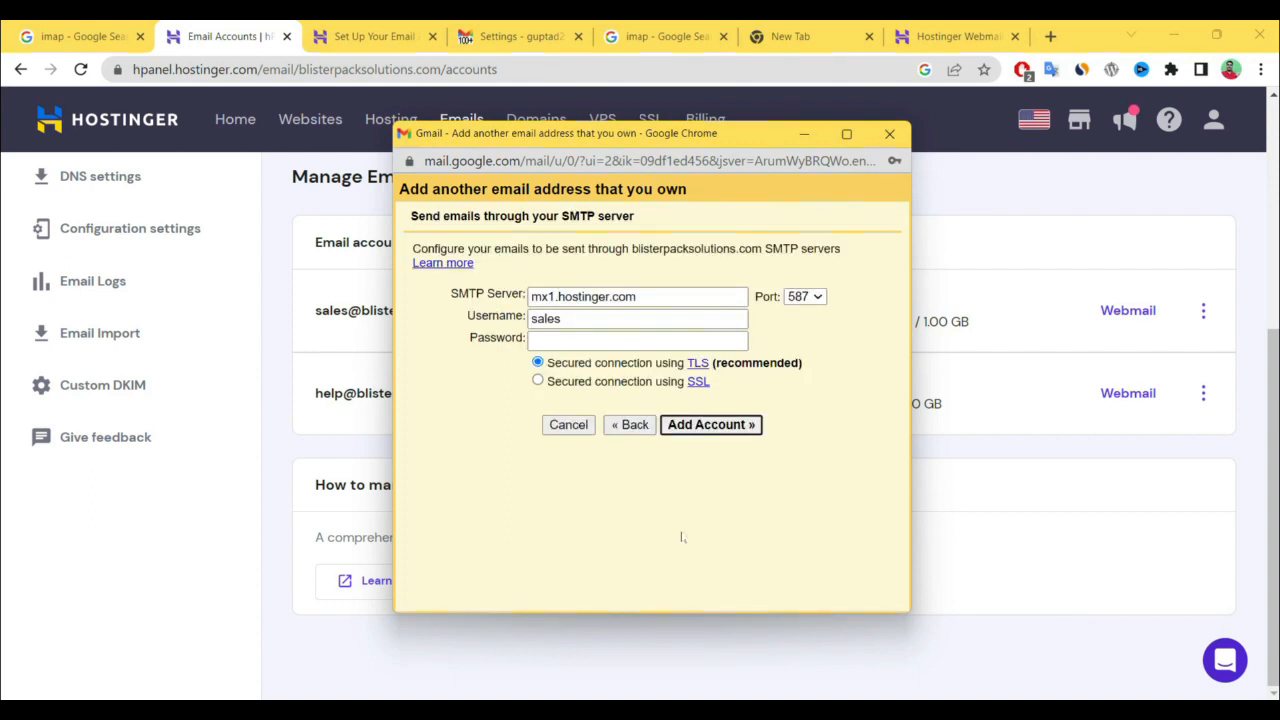
- Copy smtp.hostinger.com from hPanel into the SMTP Server field
{"action": "left_click", "coordinate": [372, 36]}
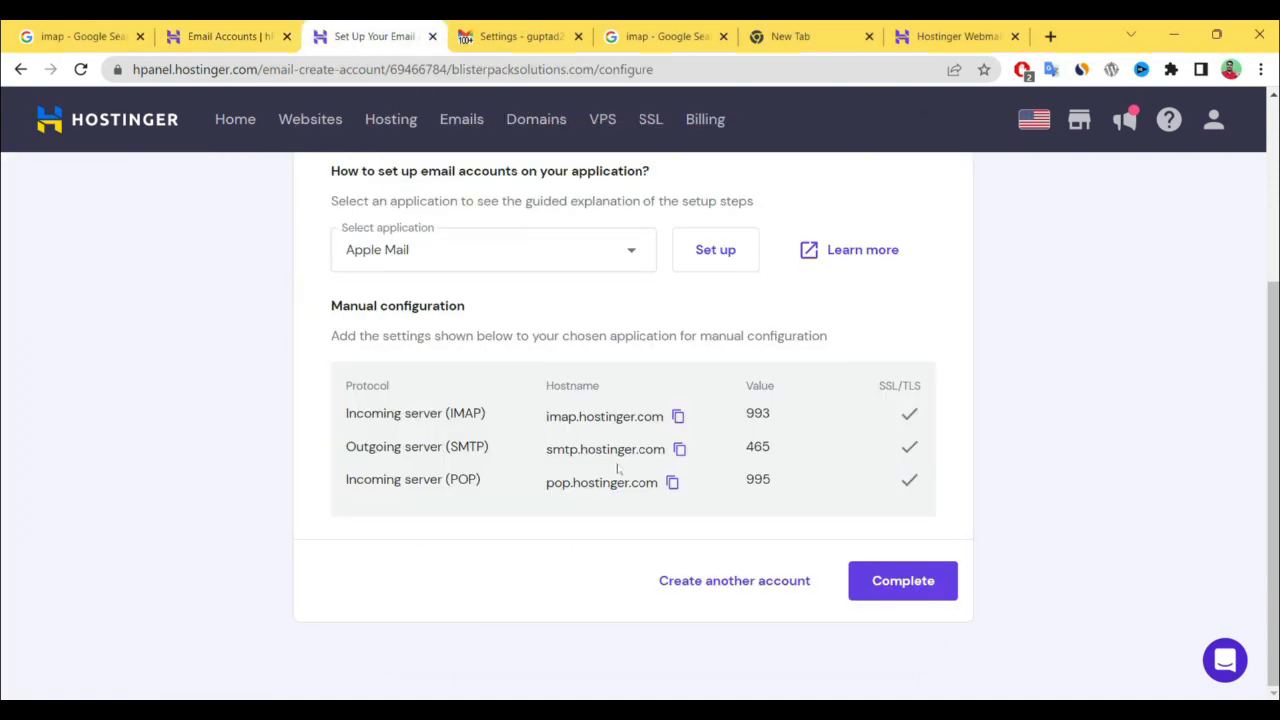
{"action": "left_click", "coordinate": [679, 449]}
{"action": "key", "text": "alt+Tab"}
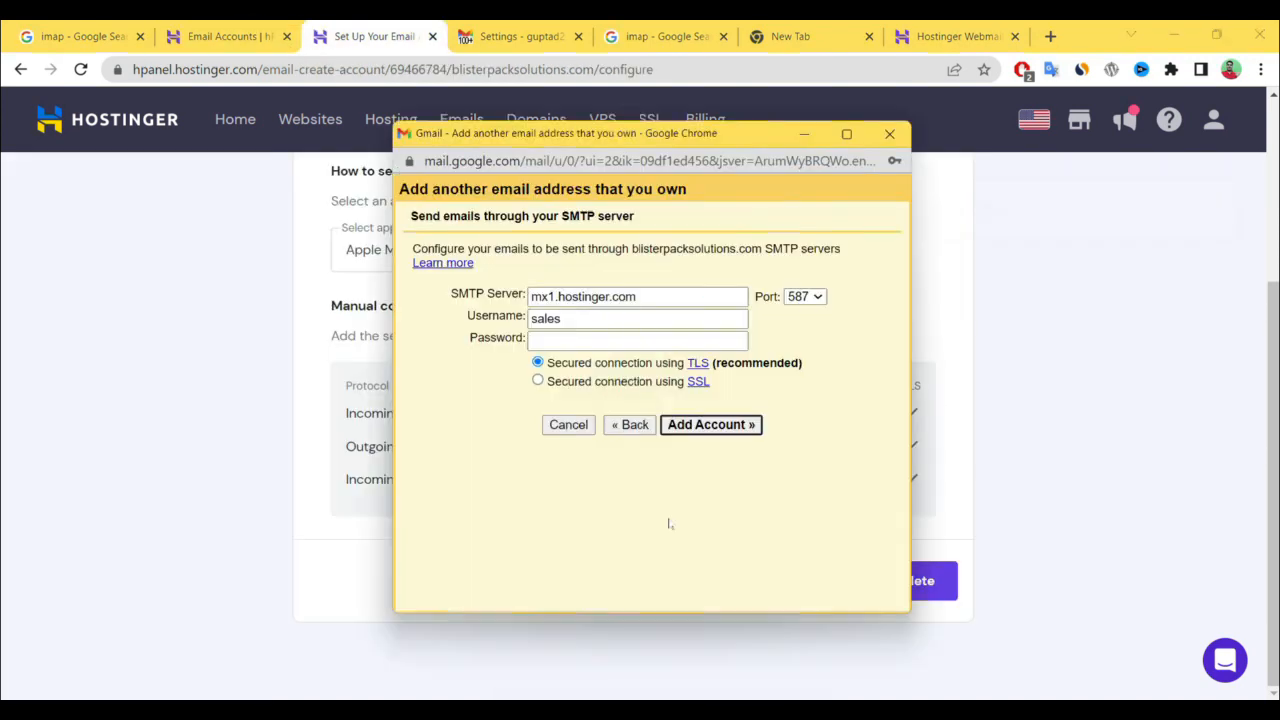
{"action": "double_click", "coordinate": [638, 296]}
{"action": "key", "text": "ctrl+a"}
{"action": "key", "text": "ctrl+v"}
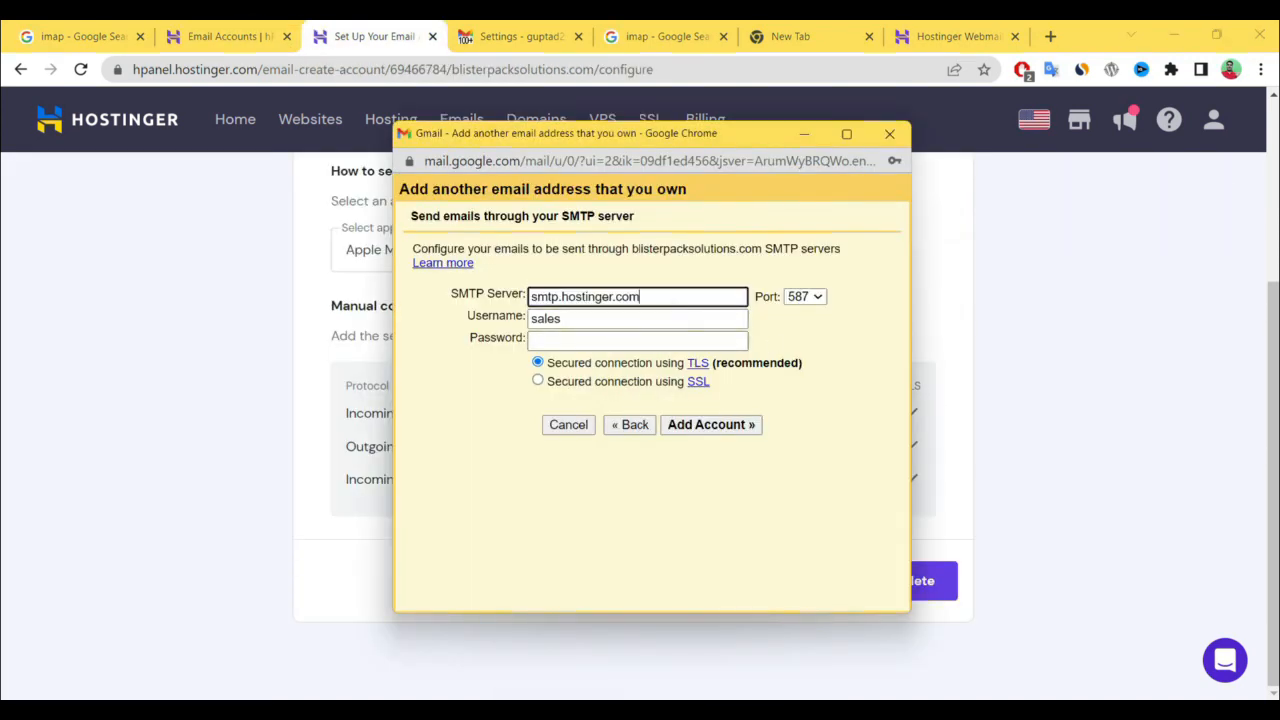
- Set SMTP port 465, autofill the full-address username and password, and add the account to request a confirmation code
{"action": "left_click", "coordinate": [222, 36]}
{"action": "left_click", "coordinate": [374, 36]}
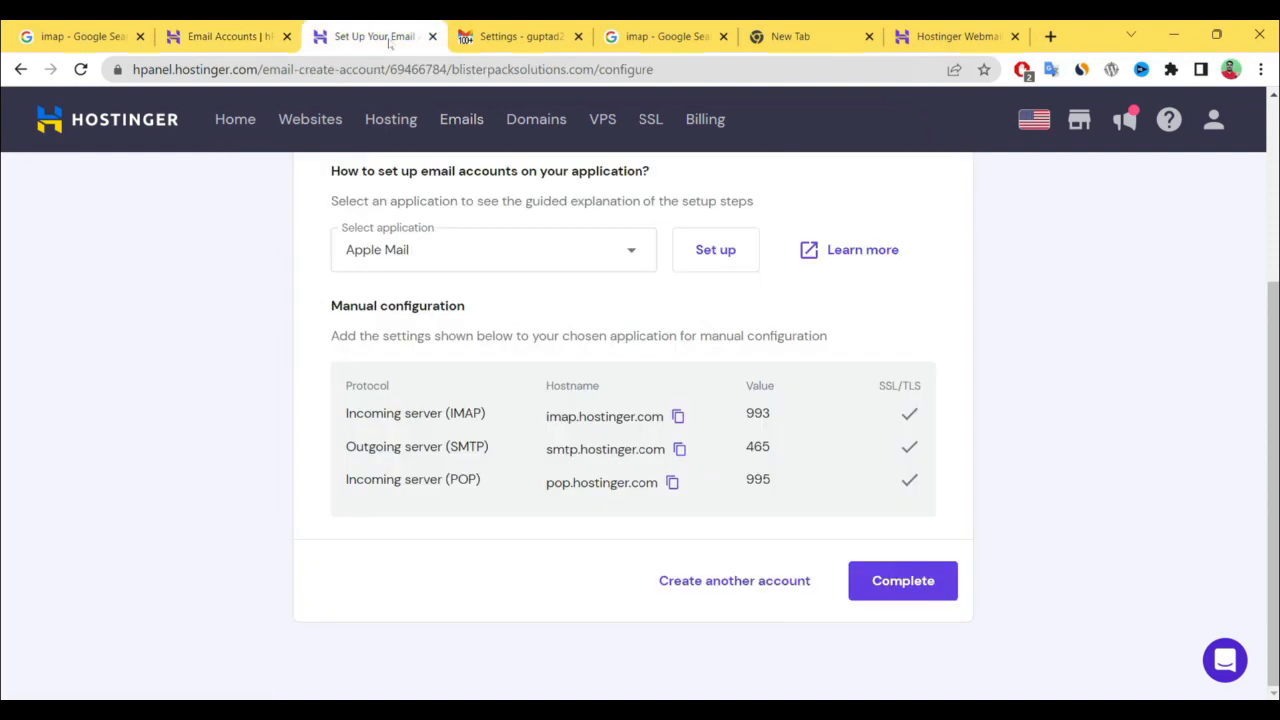
{"action": "double_click", "coordinate": [757, 446]}
{"action": "key", "text": "ctrl+c"}
{"action": "left_click", "coordinate": [700, 625]}
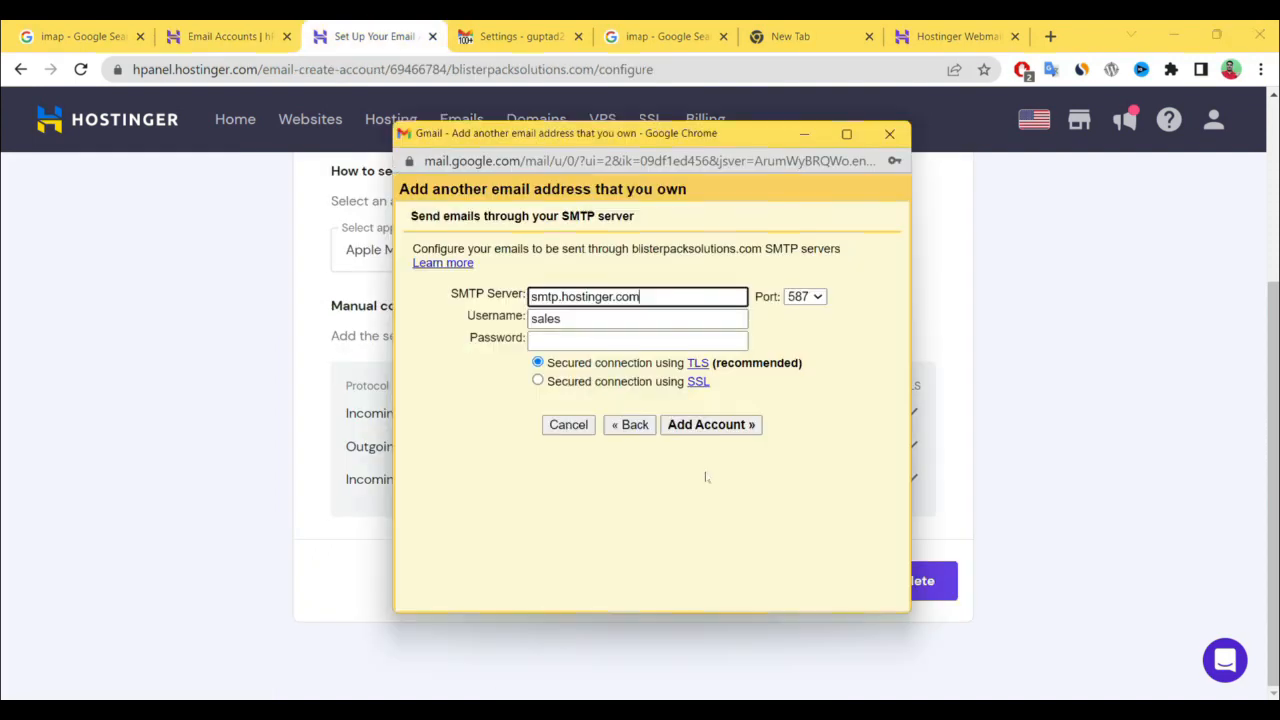
{"action": "left_click", "coordinate": [804, 296]}
{"action": "left_click", "coordinate": [800, 329]}
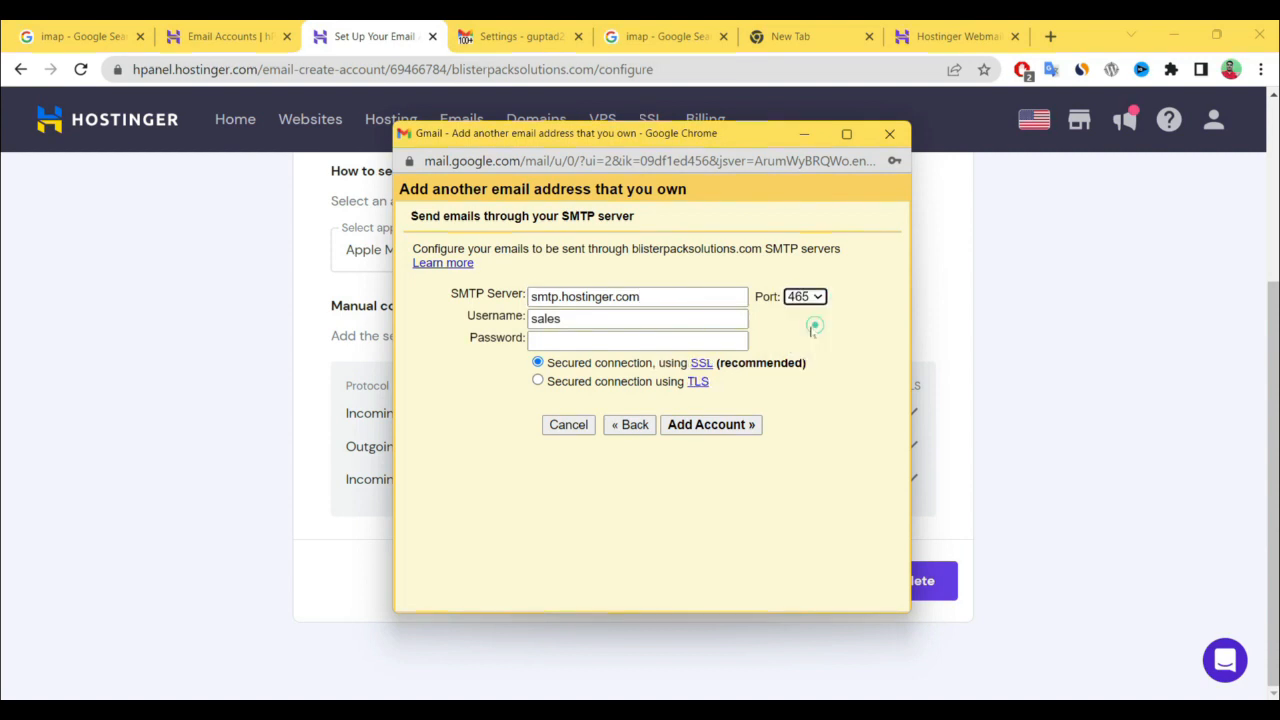
{"action": "left_click", "coordinate": [600, 318]}
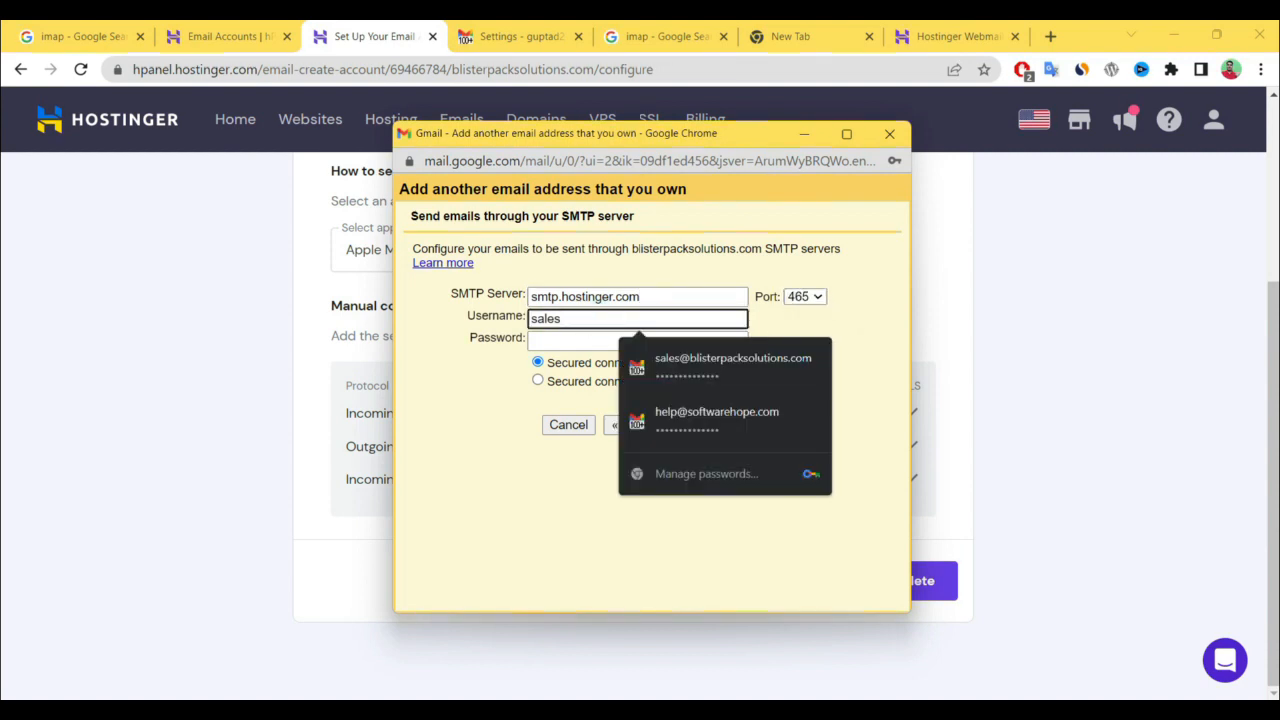
{"action": "left_click", "coordinate": [730, 365]}
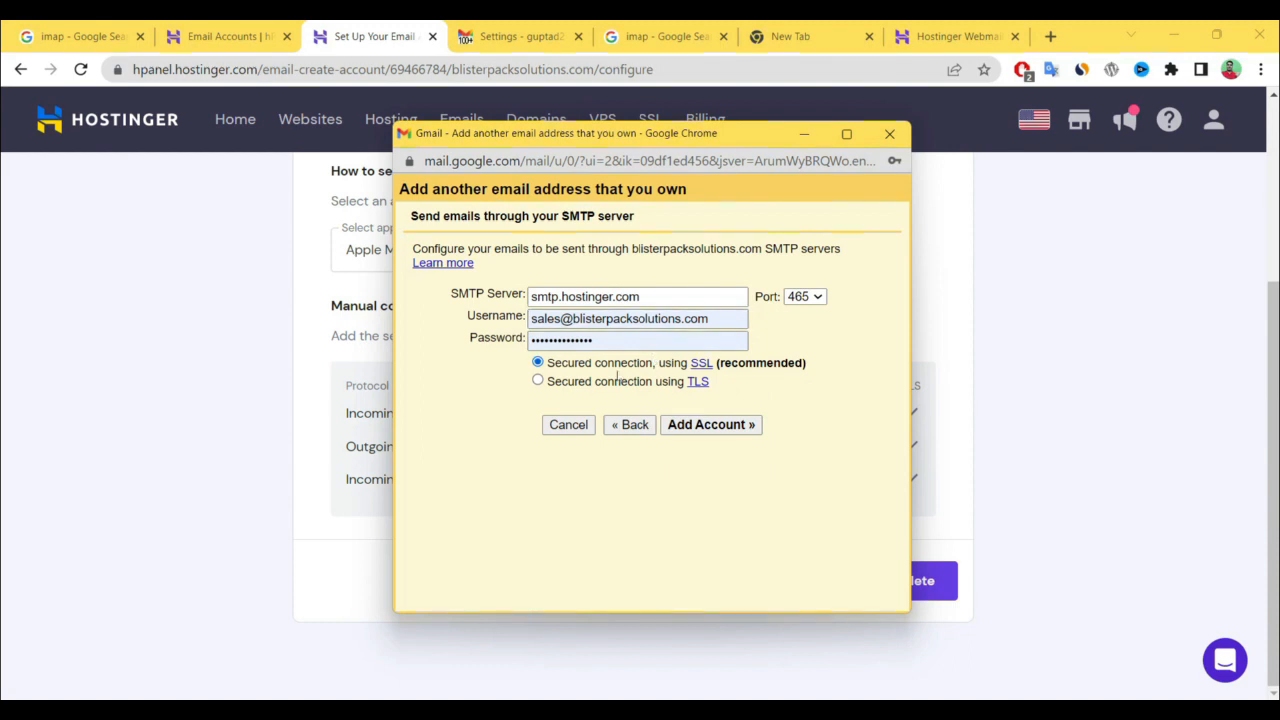
{"action": "left_click", "coordinate": [710, 424]}
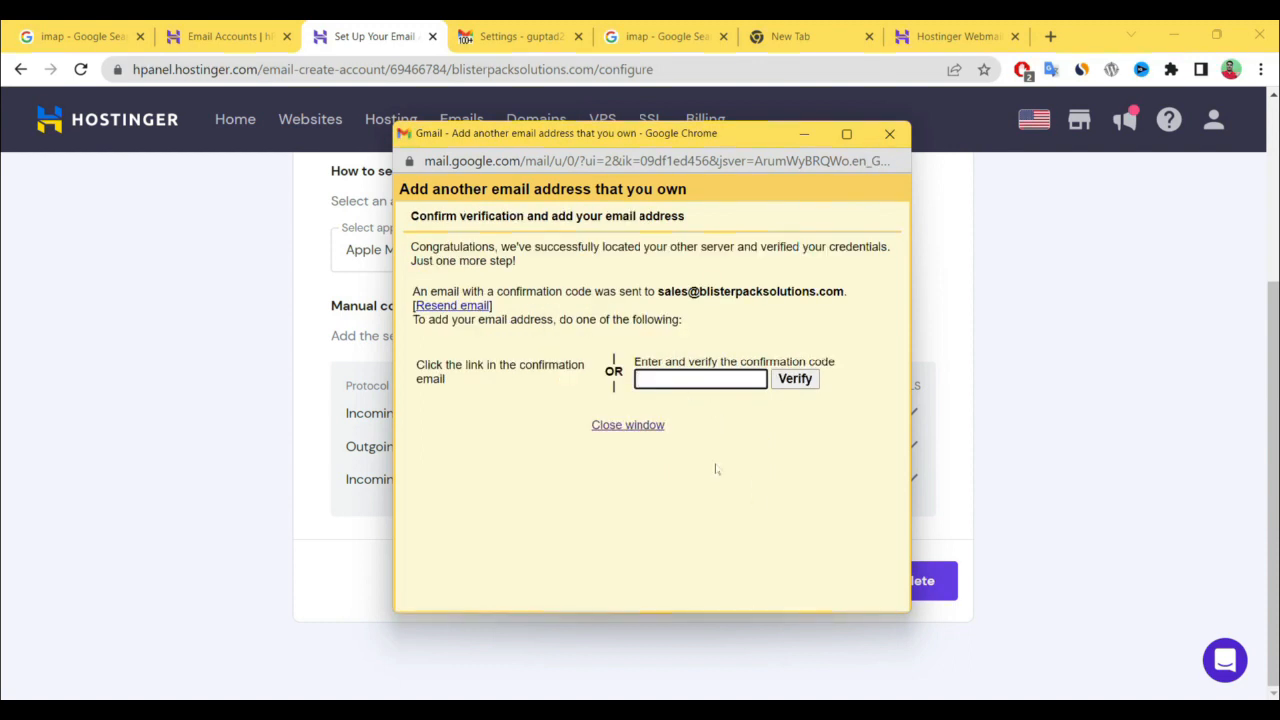
- Copy the code from the Gmail Confirmation email in Hostinger Webmail and verify it in Gmail's popup
{"action": "key", "text": "ctrl+Tab"}
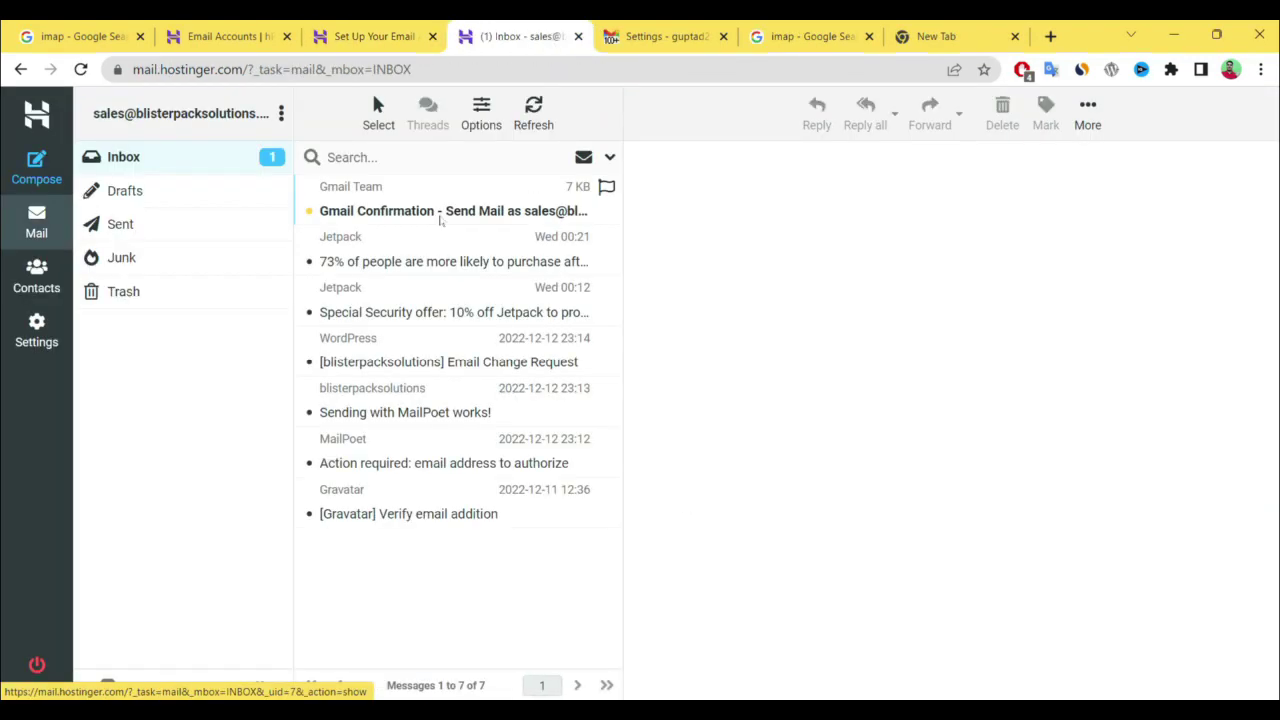
{"action": "left_click", "coordinate": [443, 210]}
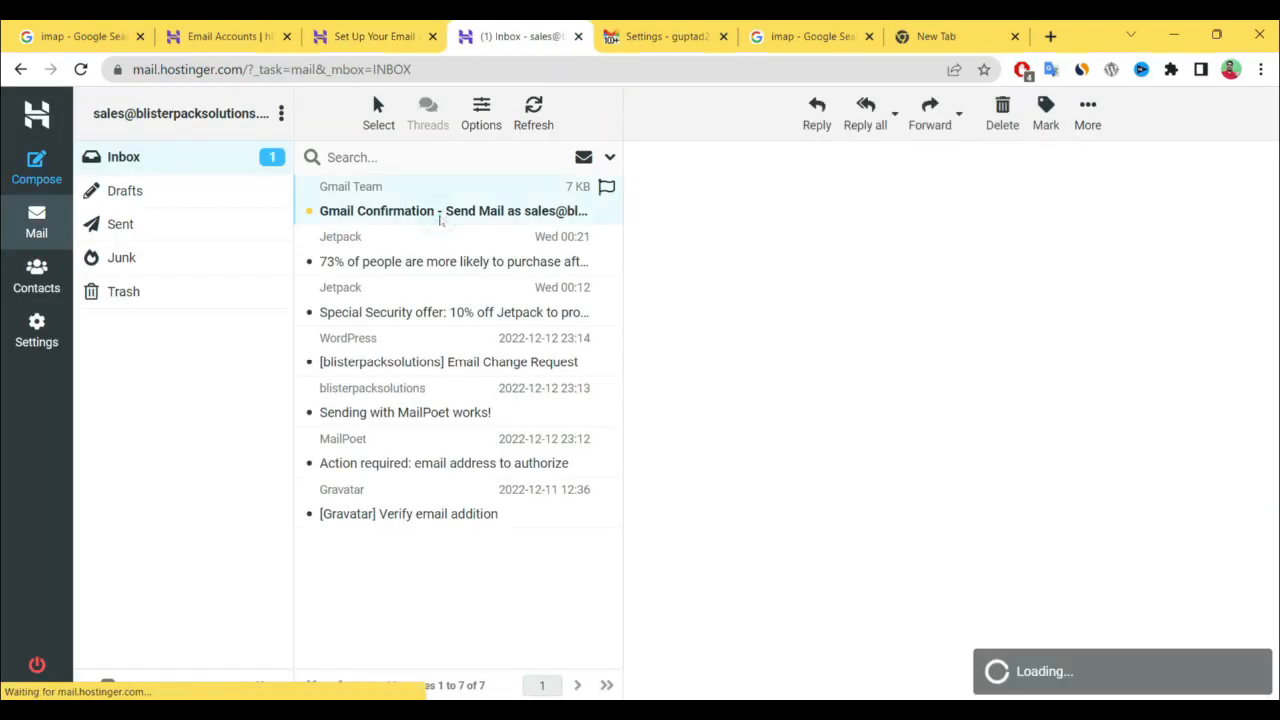
{"action": "double_click", "coordinate": [792, 283]}
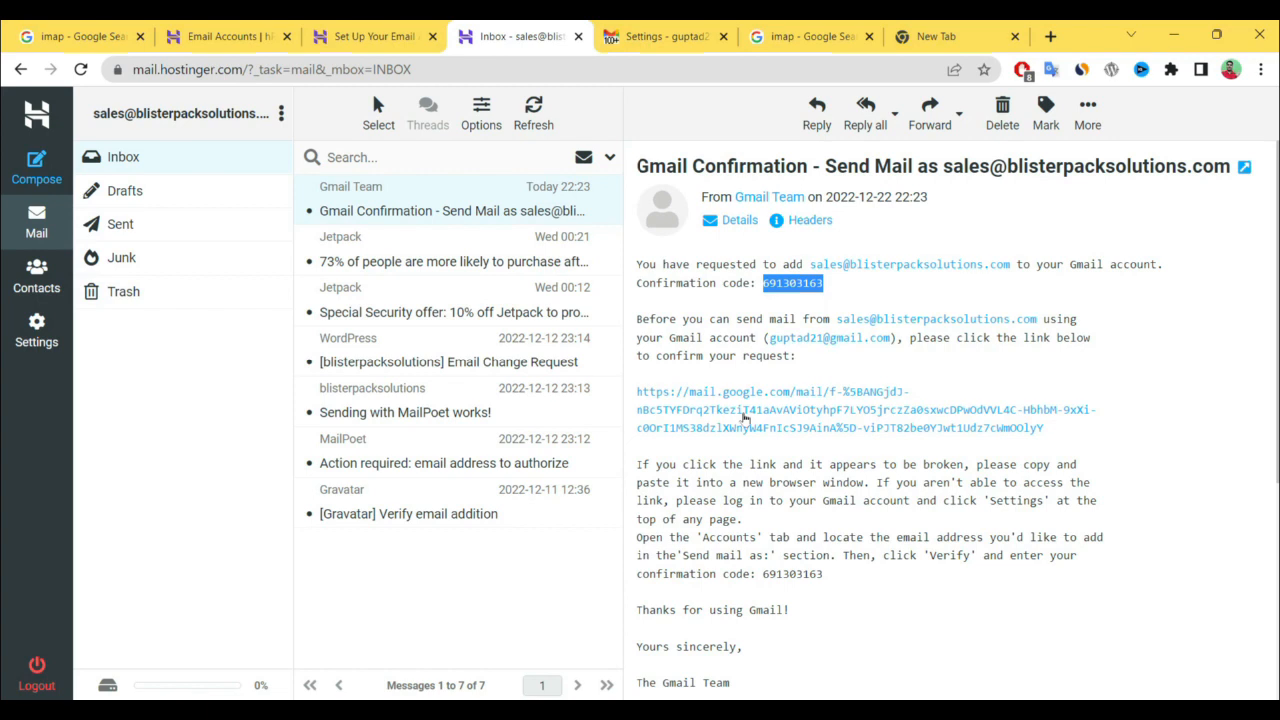
{"action": "left_click", "coordinate": [748, 640]}
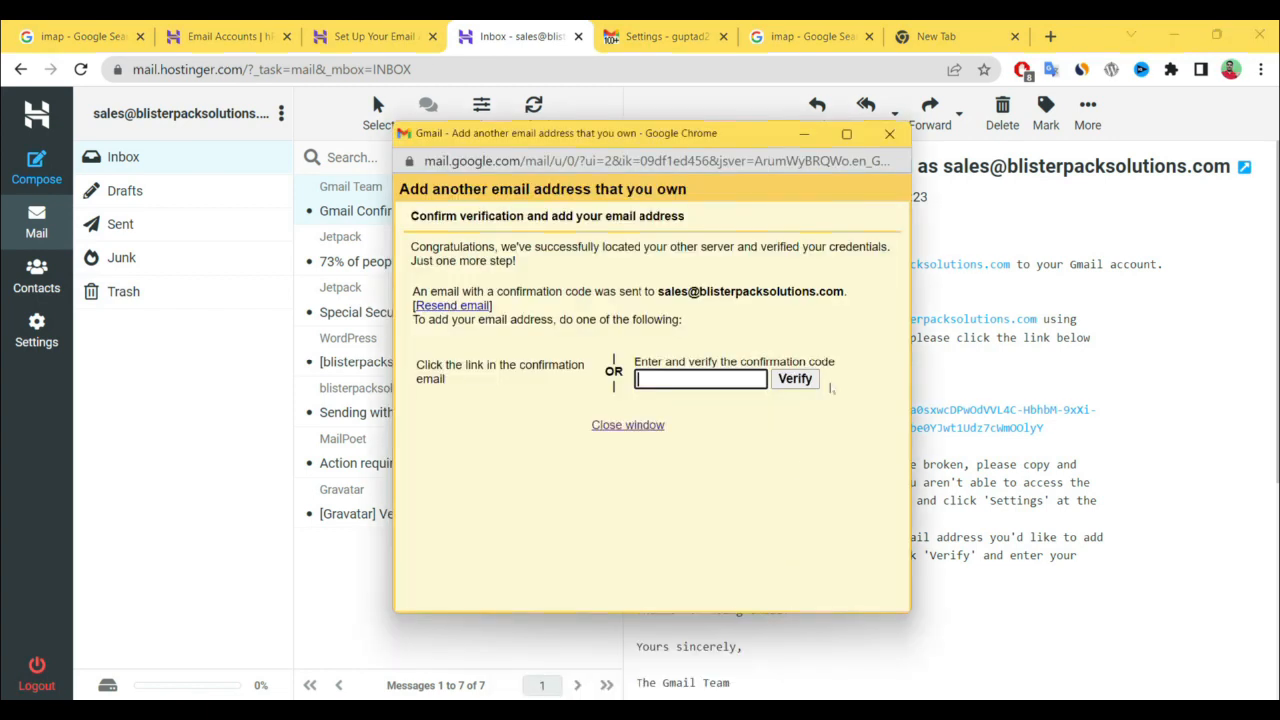
{"action": "key", "text": "ctrl+v"}
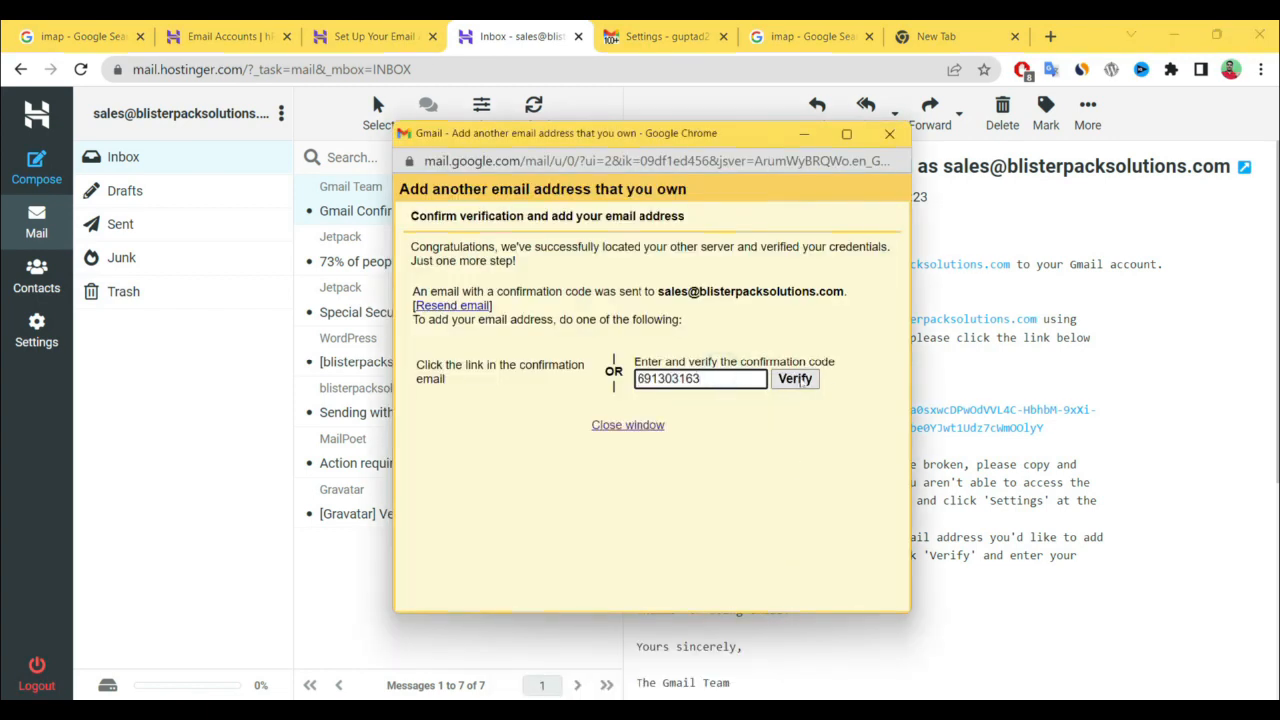
{"action": "left_click", "coordinate": [795, 378]}
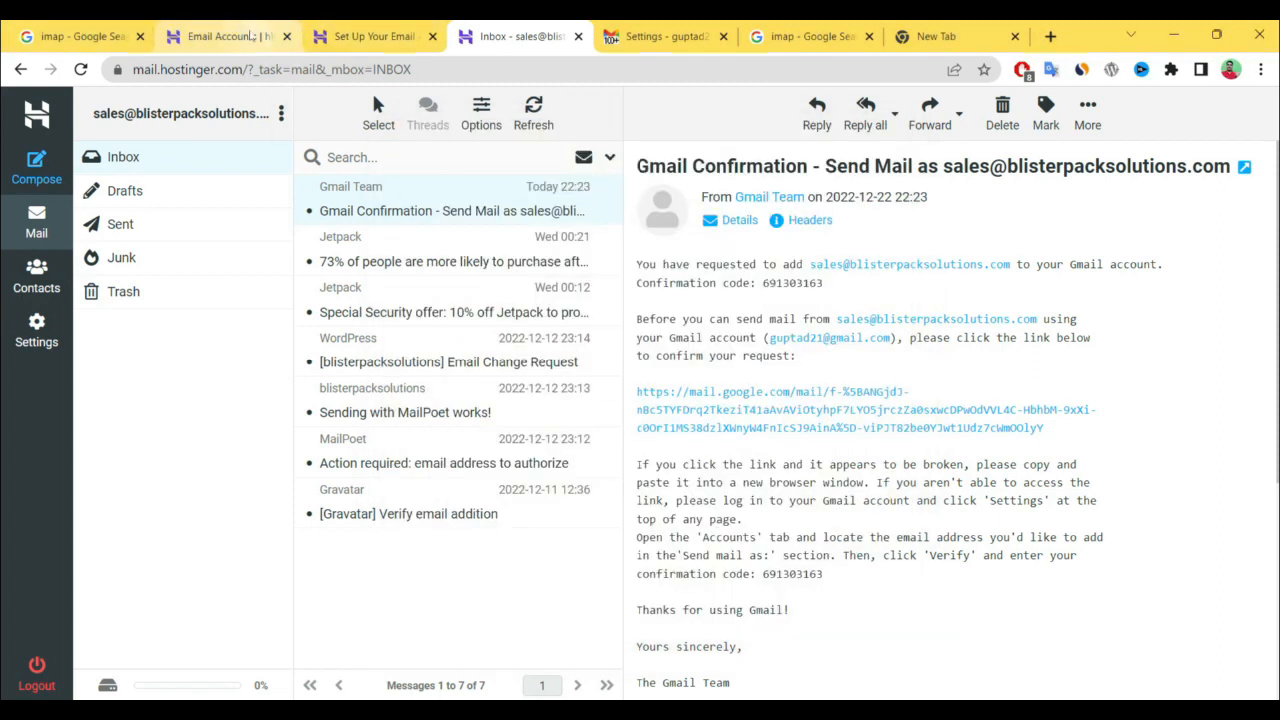
- Reload Gmail settings, view the retrieval history for the sales account, then return to the inbox
{"action": "left_click", "coordinate": [665, 36]}
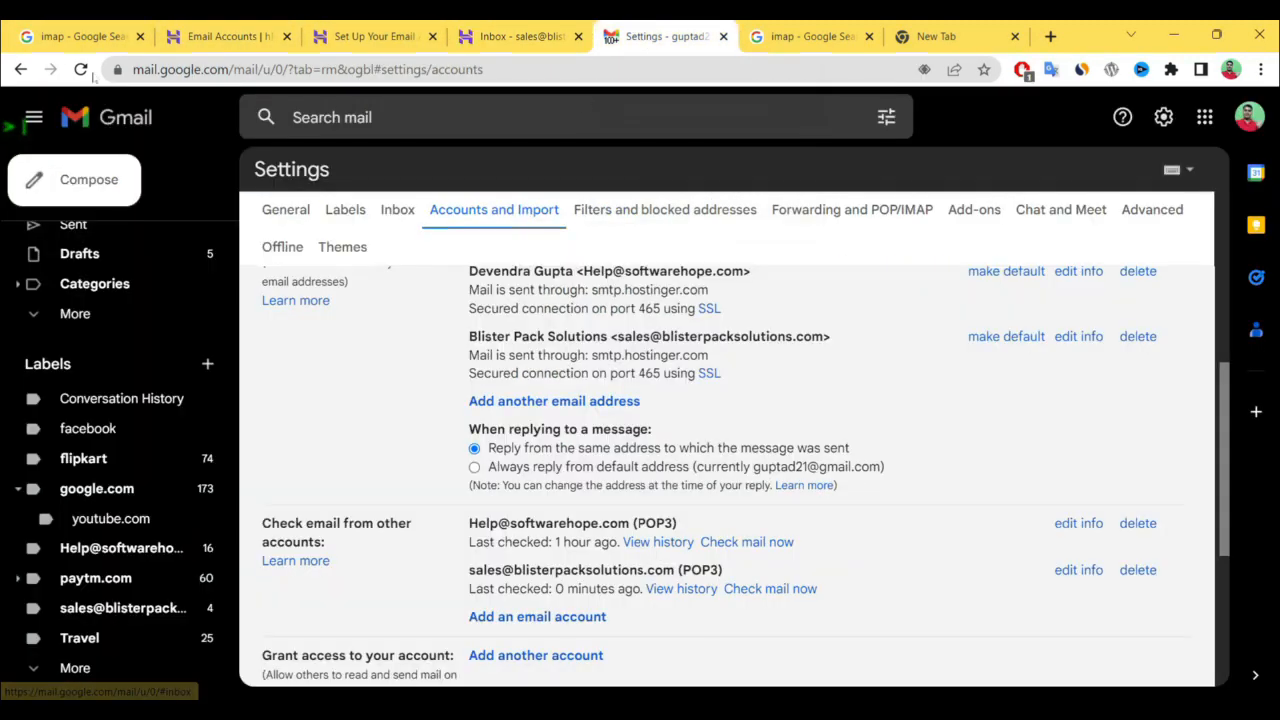
{"action": "left_click", "coordinate": [81, 69]}
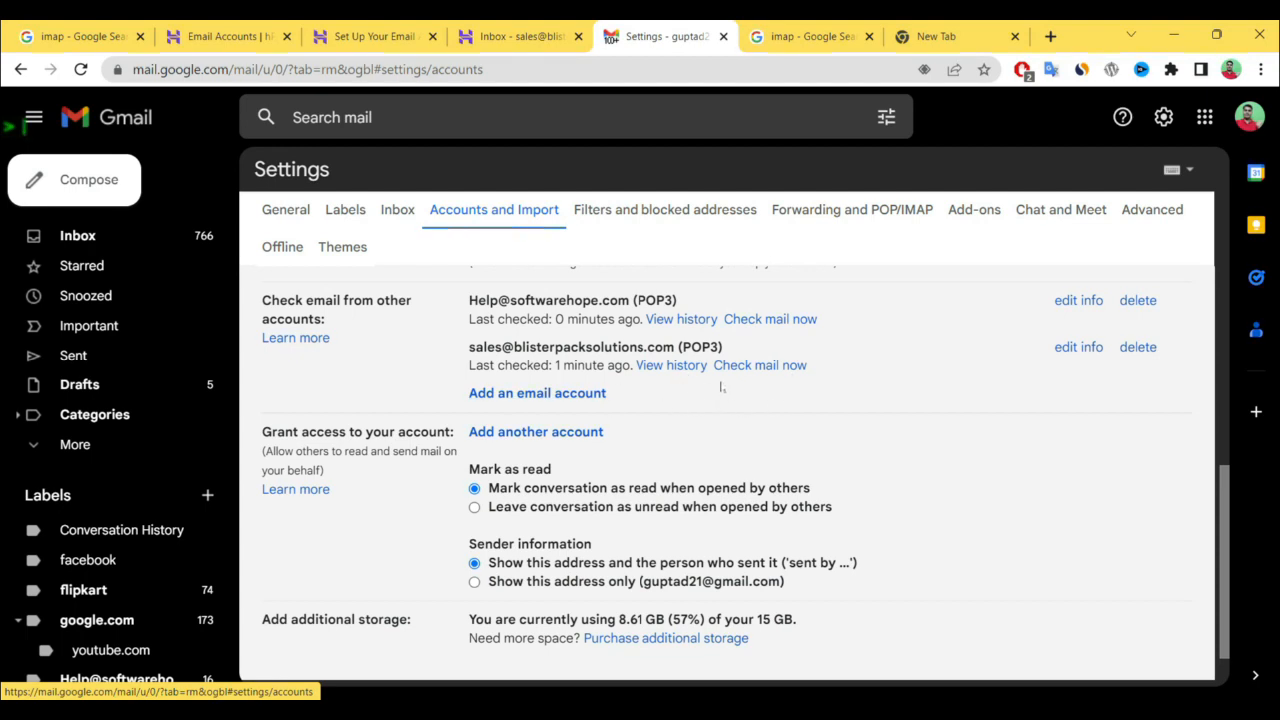
{"action": "left_click", "coordinate": [671, 365]}
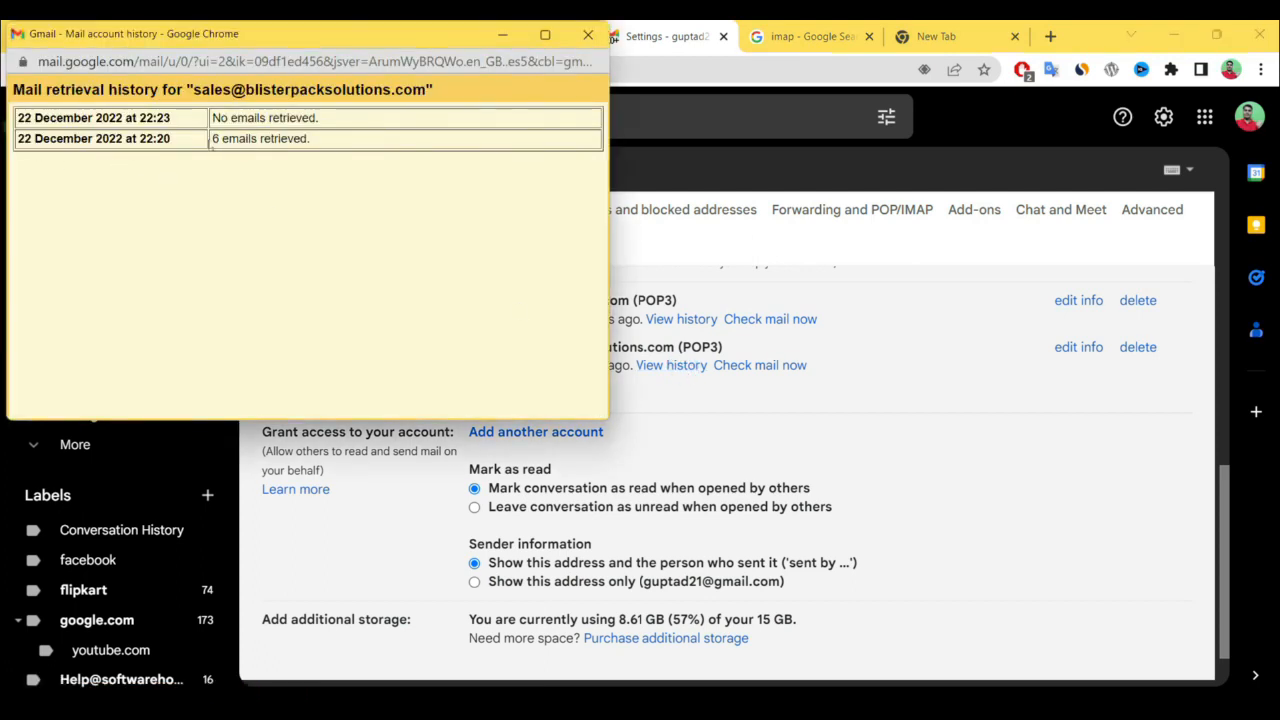
{"action": "key", "text": "ctrl+w"}
{"action": "scroll", "coordinate": [120, 500], "scroll_direction": "down", "scroll_amount": 3}
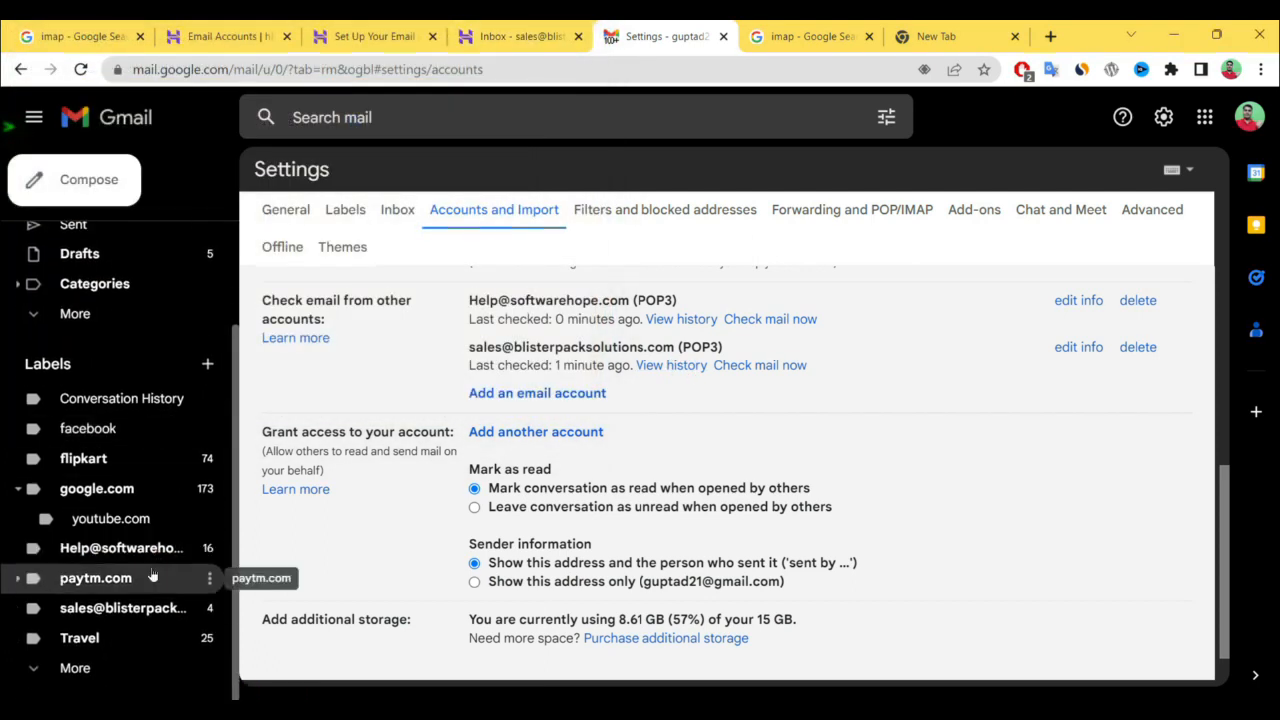
{"action": "scroll", "coordinate": [120, 450], "scroll_direction": "up", "scroll_amount": 4}
{"action": "left_click", "coordinate": [78, 235]}
{"action": "scroll", "coordinate": [120, 450], "scroll_direction": "down", "scroll_amount": 3}
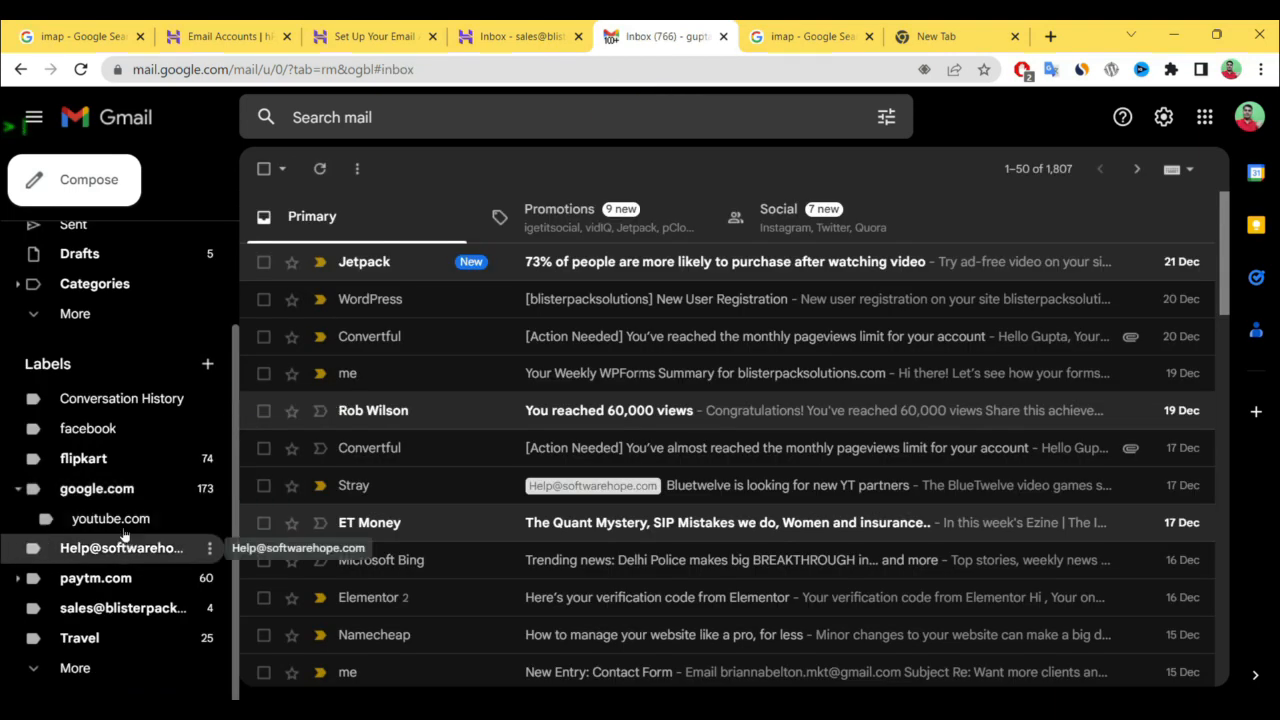
- From the sales label, start a reply to the Gmail Confirmation email and check the list of sending addresses
{"action": "left_click", "coordinate": [119, 607]}
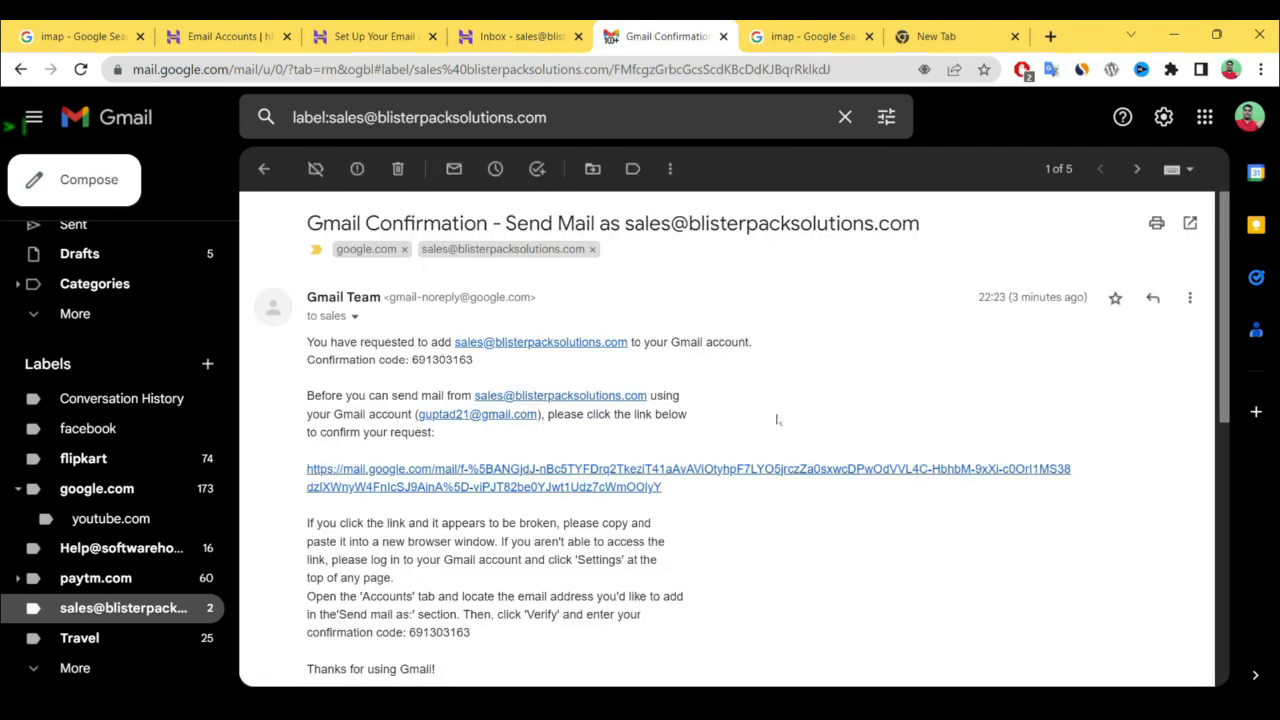
{"action": "scroll", "coordinate": [754, 413], "scroll_direction": "down", "scroll_amount": 5}
{"action": "scroll", "coordinate": [754, 413], "scroll_direction": "up", "scroll_amount": 5}
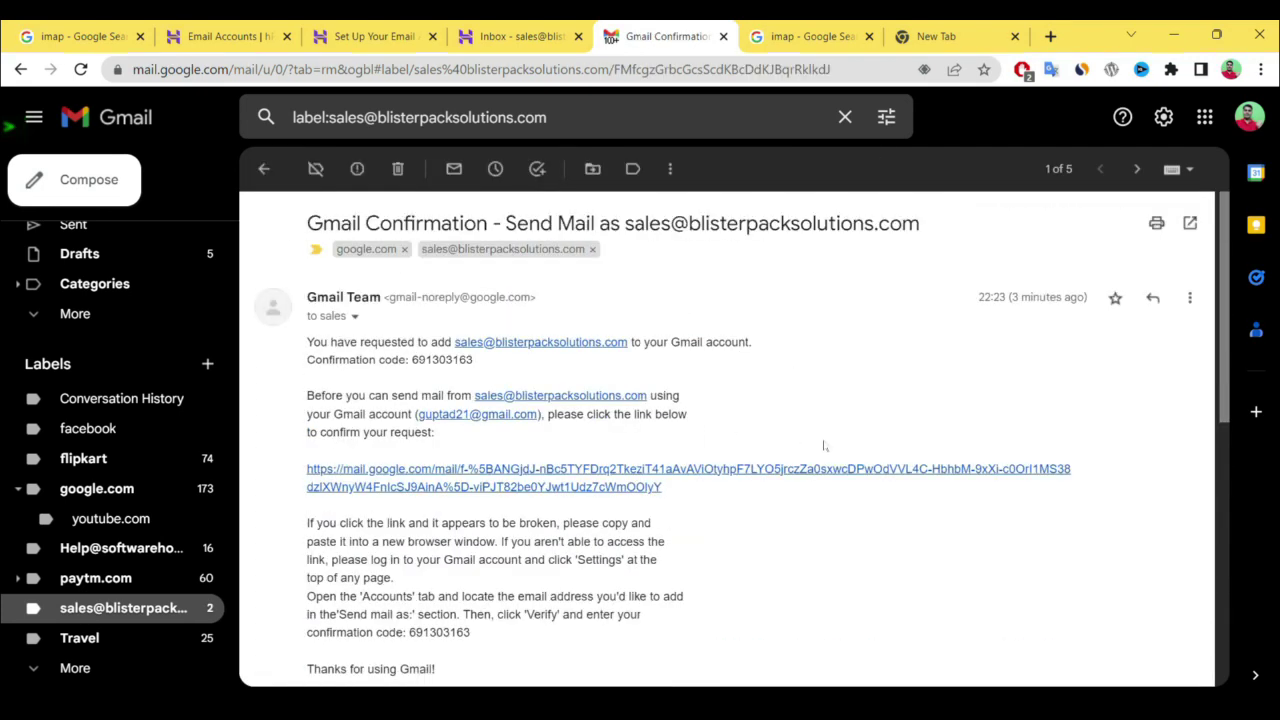
{"action": "left_click", "coordinate": [1153, 299]}
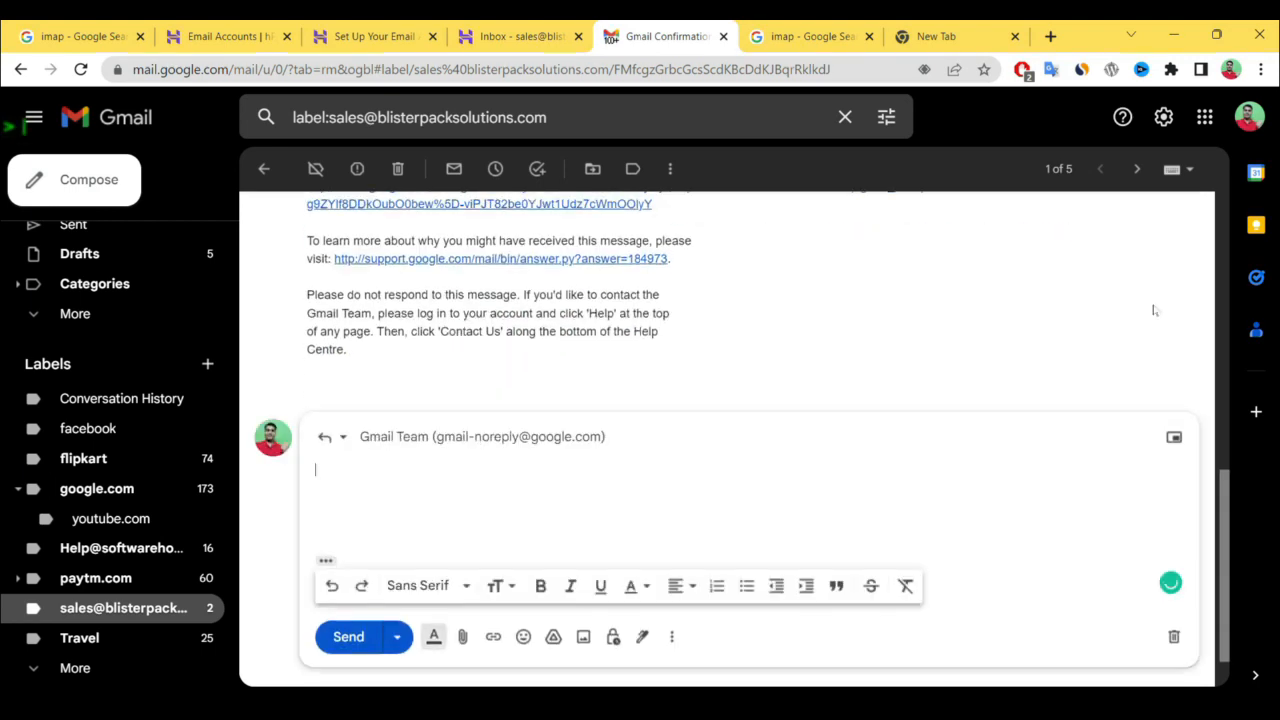
{"action": "left_click", "coordinate": [600, 436]}
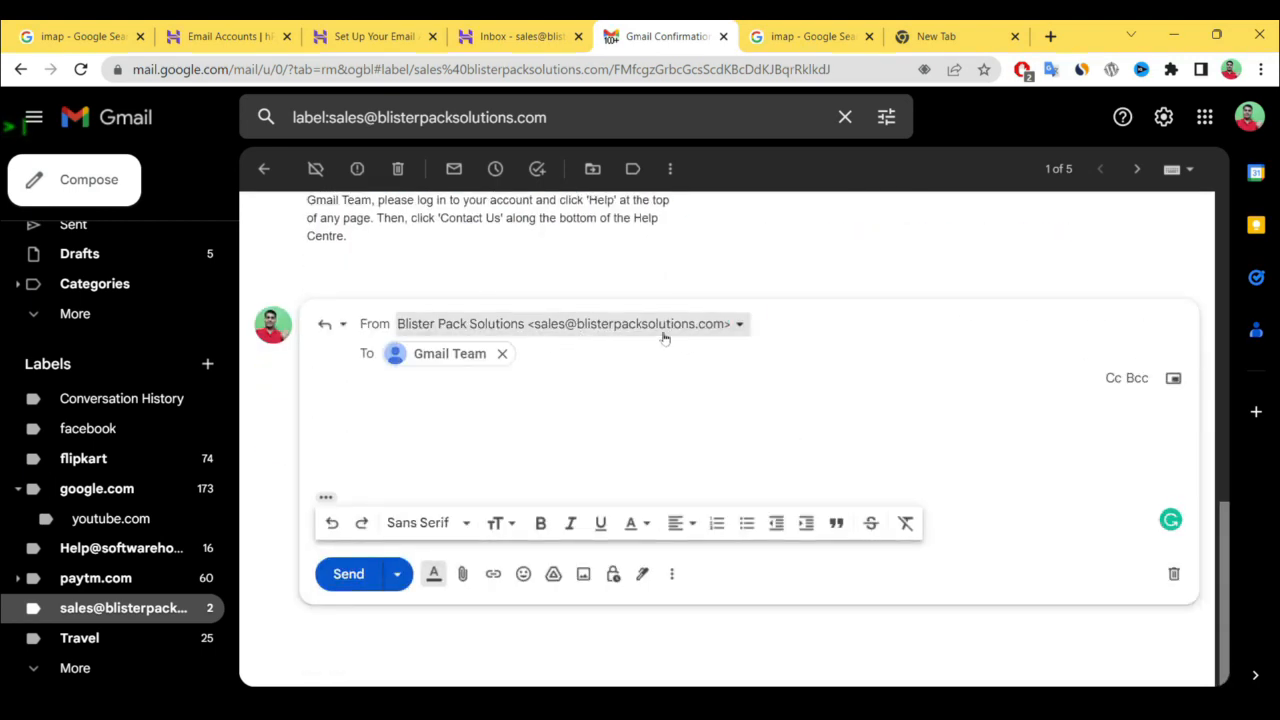
{"action": "left_click", "coordinate": [408, 402]}
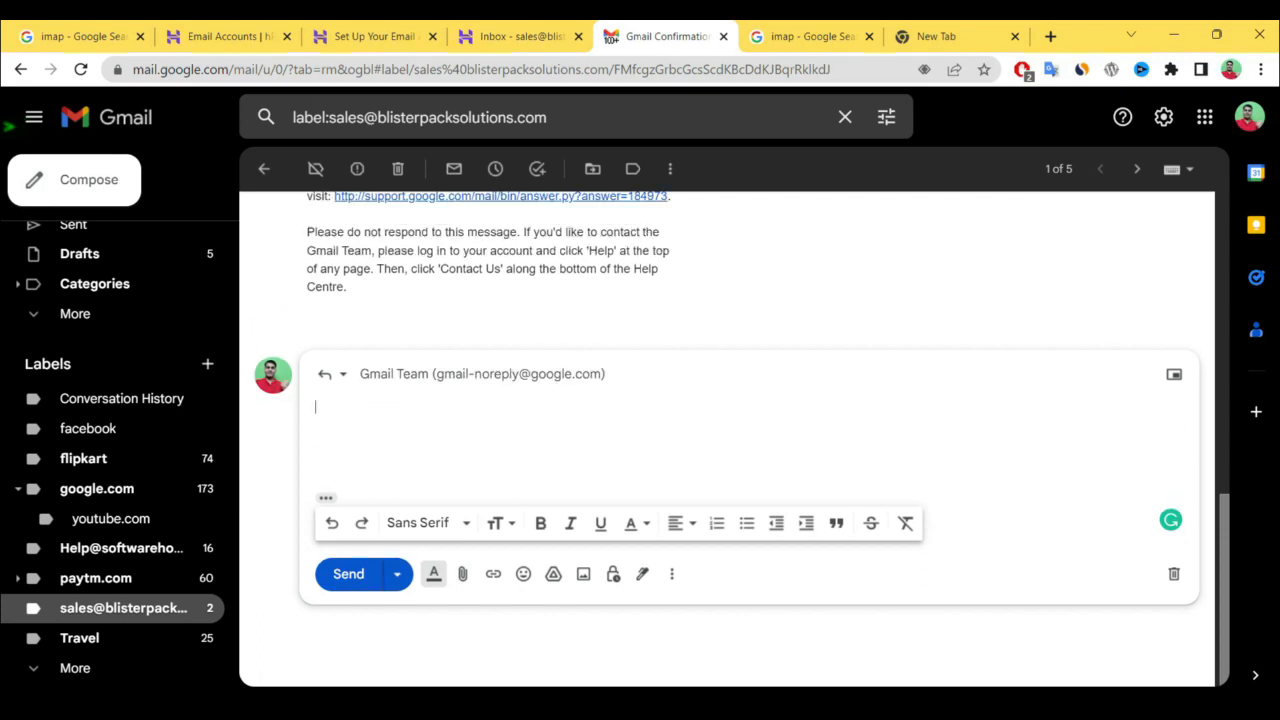
{"action": "type", "text": "CX B"}
{"action": "left_click", "coordinate": [591, 370]}
{"action": "left_click", "coordinate": [735, 324]}
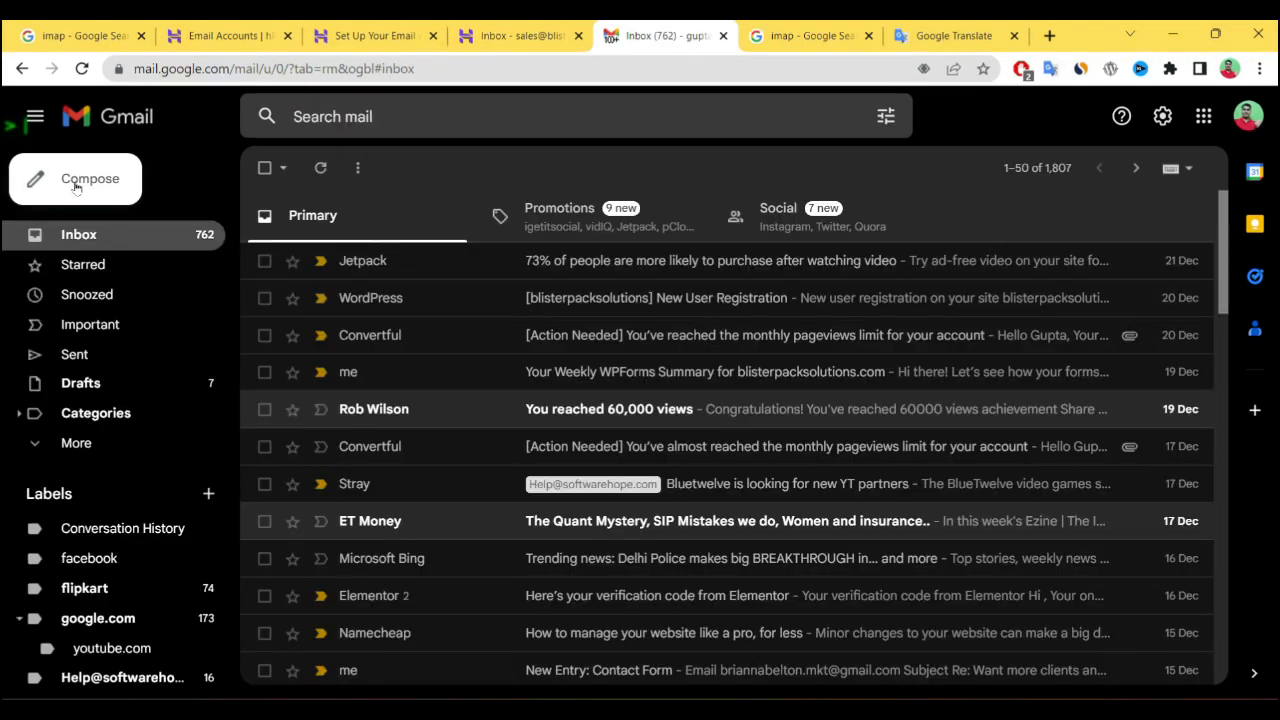
{"action": "left_click", "coordinate": [76, 186]}
{"action": "left_click", "coordinate": [1025, 312]}
{"action": "left_click", "coordinate": [962, 400]}
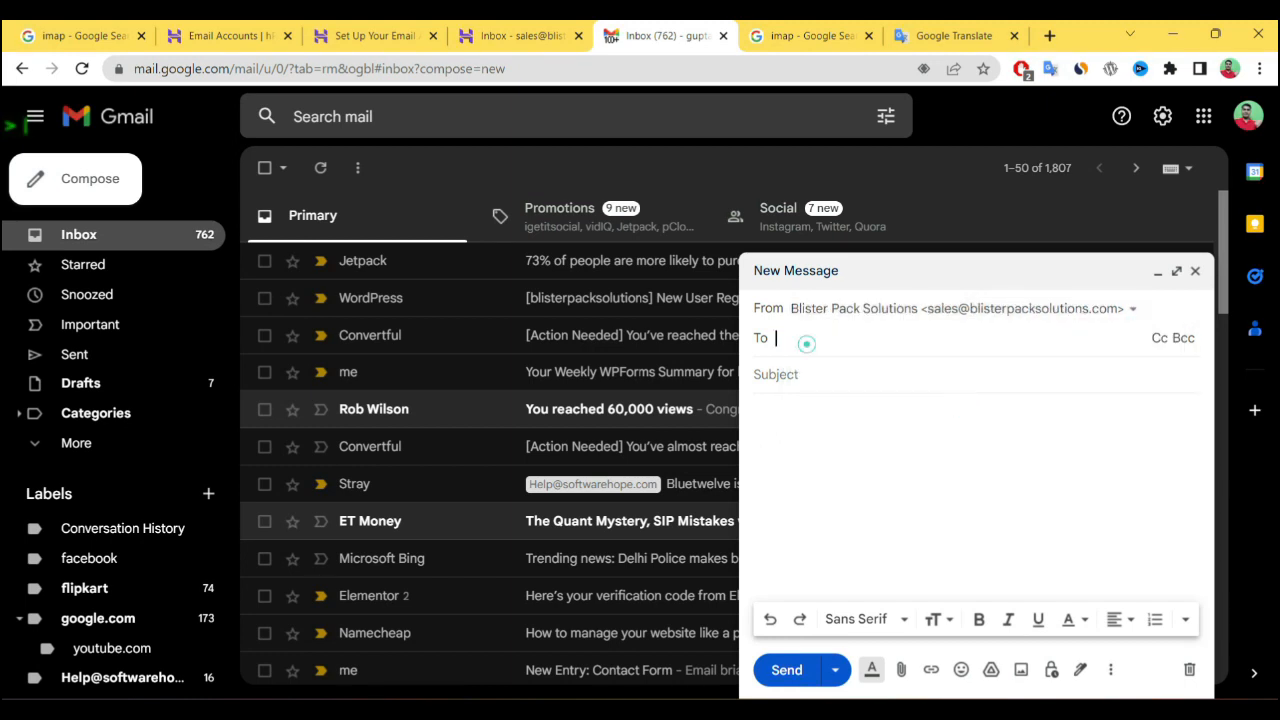
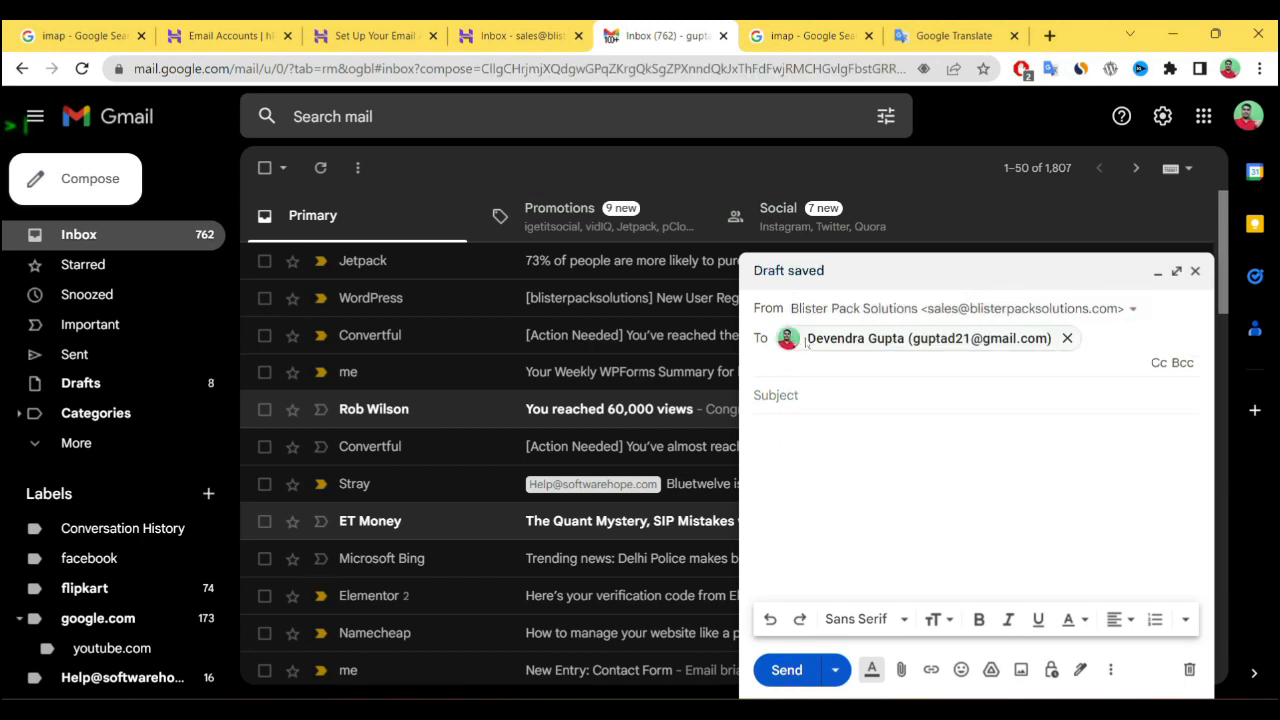
{"action": "key", "text": "Return"}
{"action": "left_click", "coordinate": [818, 374]}
{"action": "type", "text": "TE"}
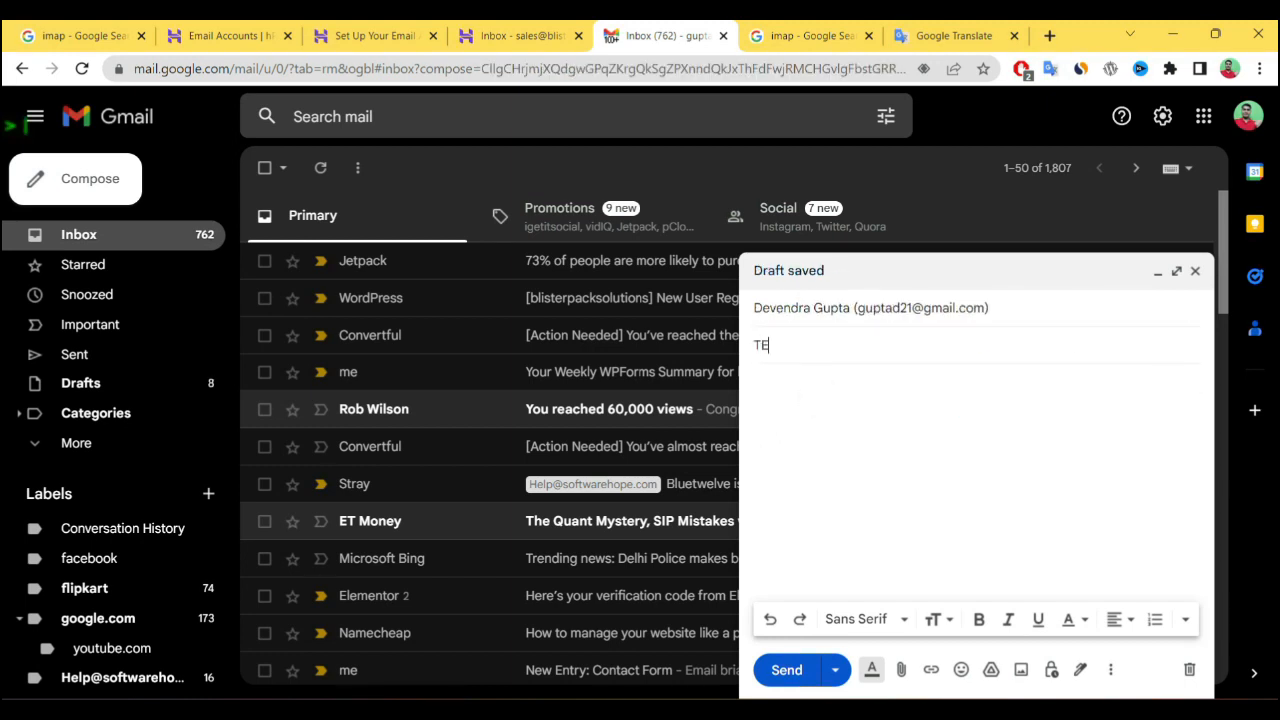
{"action": "type", "text": "ST"}
{"action": "key", "text": "Tab"}
{"action": "type", "text": "SDFGHJ"}
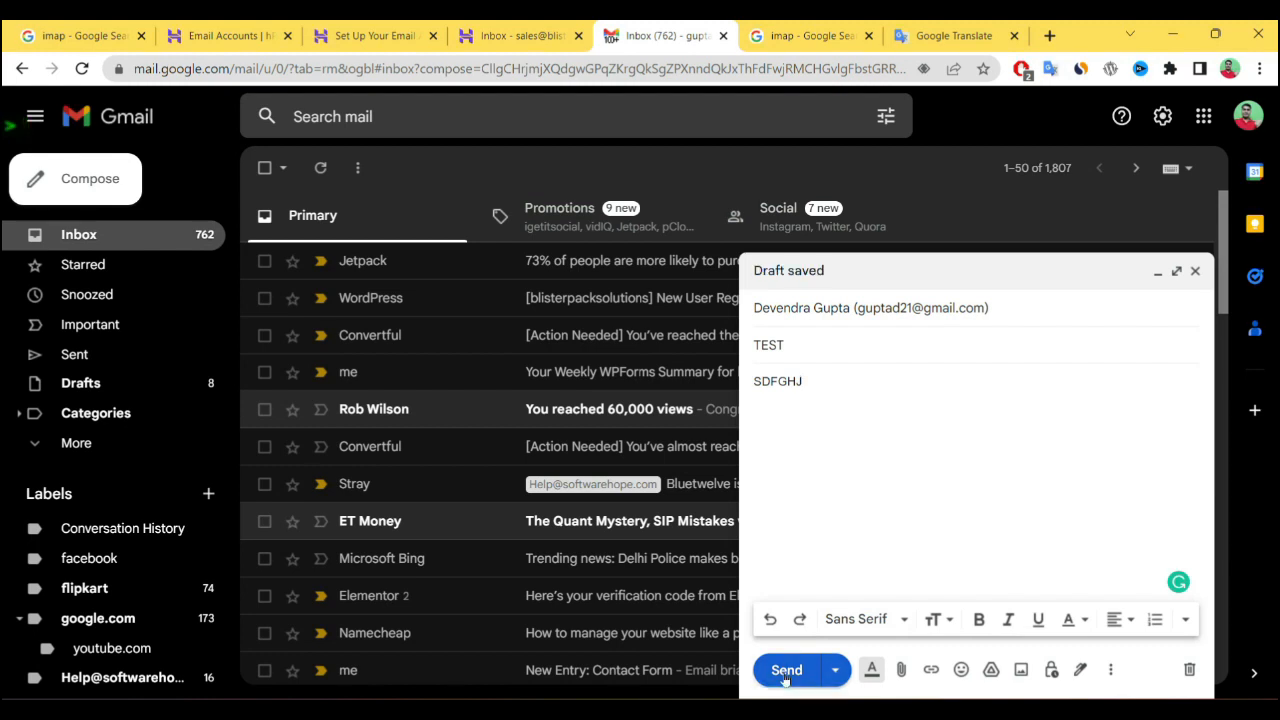
{"action": "left_click", "coordinate": [786, 669]}
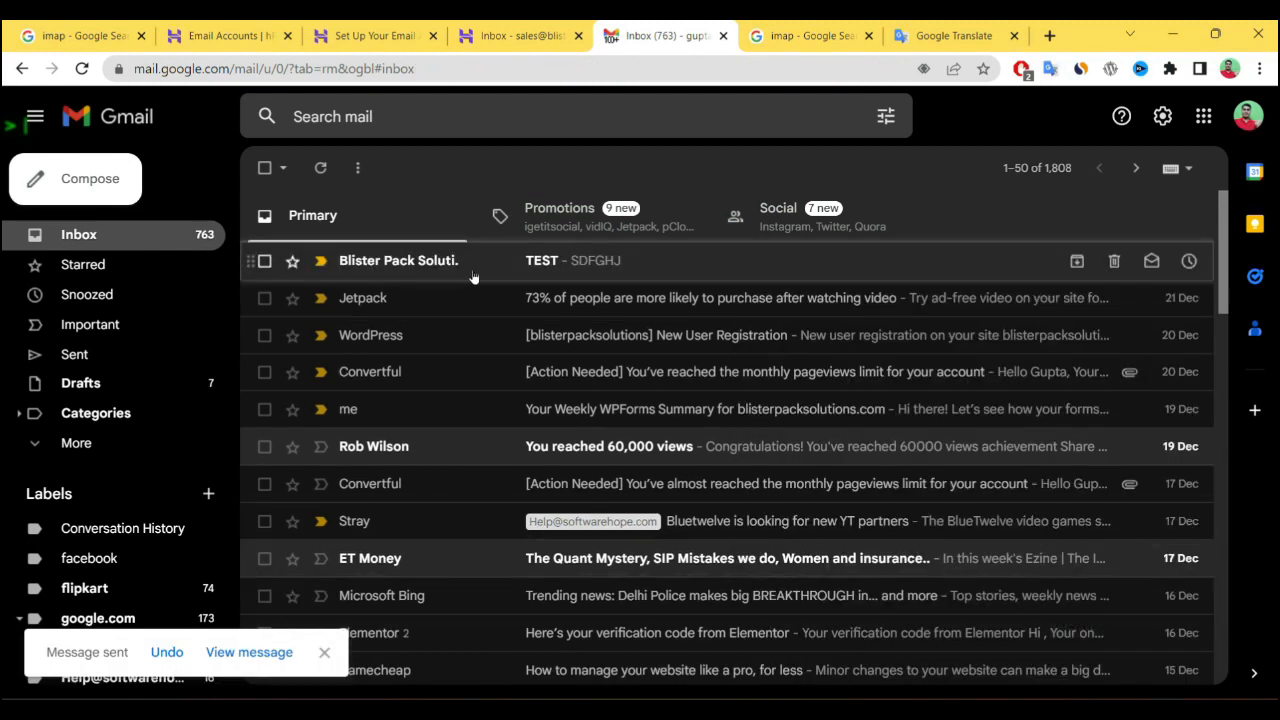
- Inspect the TEST email's details to confirm the sales sender and Gmail recipient addresses
{"action": "left_click", "coordinate": [630, 263]}
{"action": "left_click", "coordinate": [345, 289]}
{"action": "left_click_drag", "start_coordinate": [438, 318], "coordinate": [776, 318]}
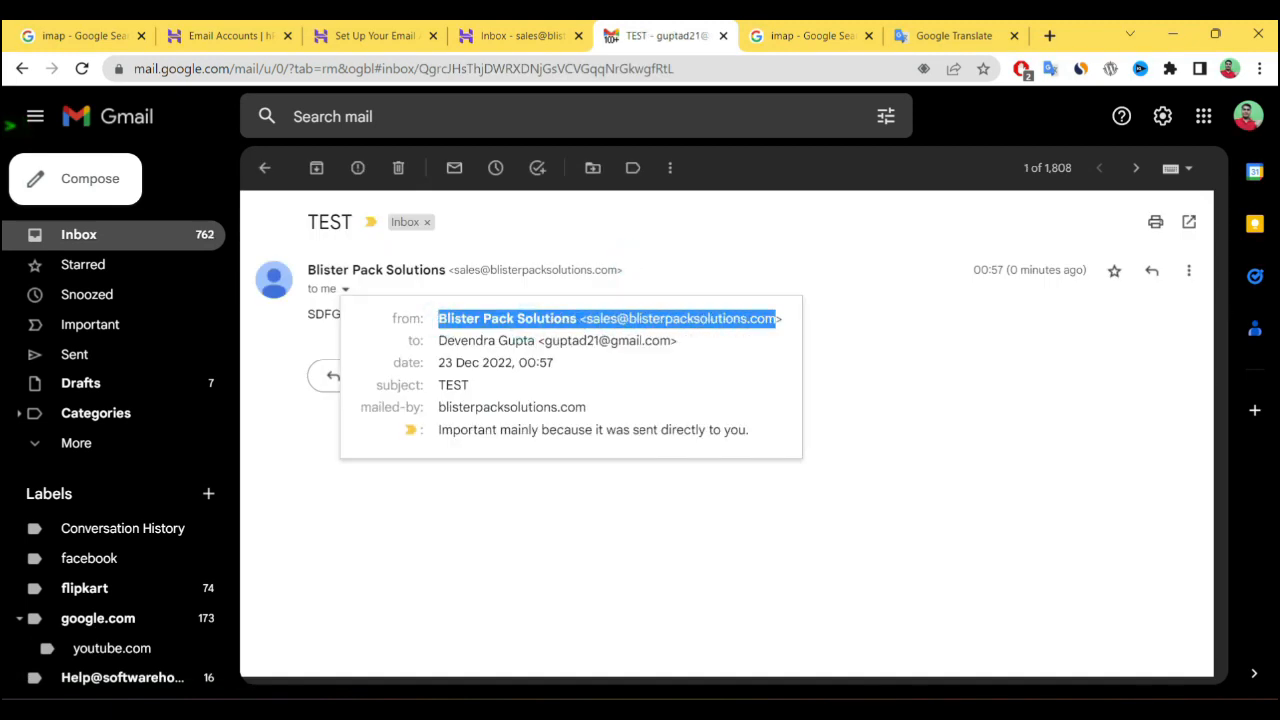
{"action": "left_click_drag", "start_coordinate": [438, 340], "coordinate": [615, 340]}
{"action": "left_click", "coordinate": [950, 450]}
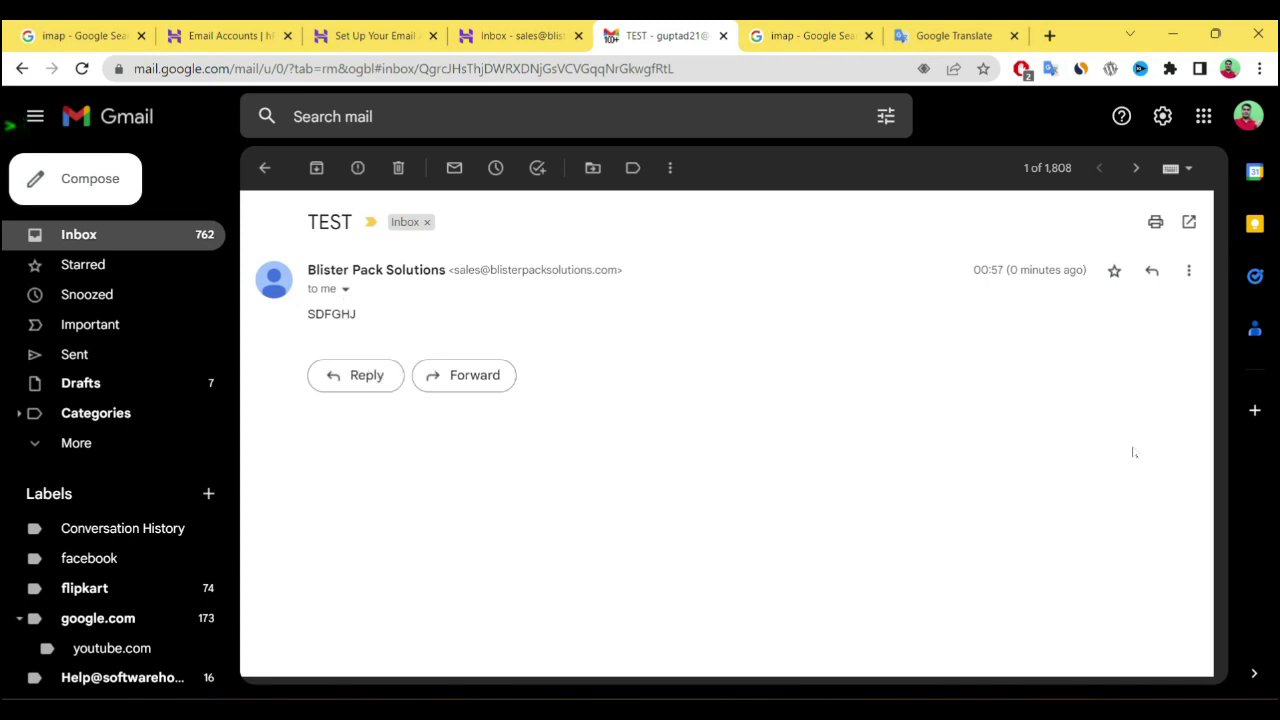
- Reply 'HELLOW' to the TEST email and reopen the conversation thread from the inbox
{"action": "left_click", "coordinate": [1151, 271]}
{"action": "type", "text": "HELLOW"}
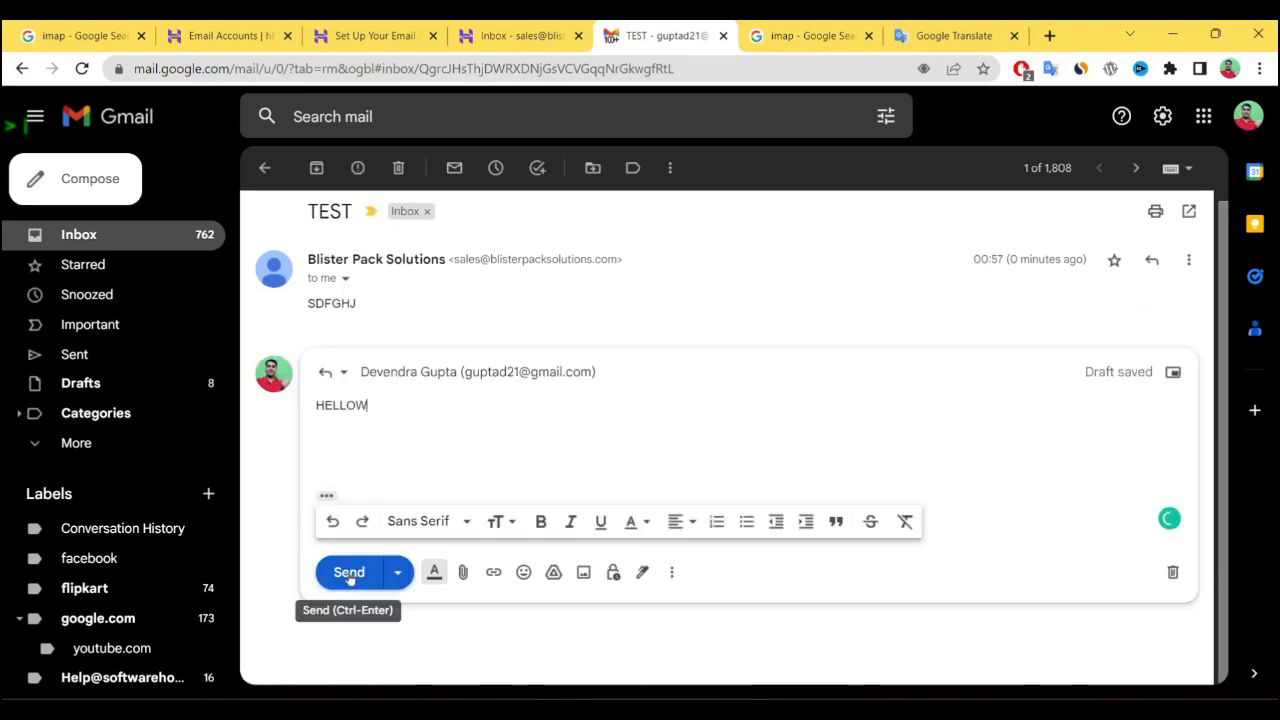
{"action": "left_click", "coordinate": [349, 572]}
{"action": "left_click", "coordinate": [117, 240]}
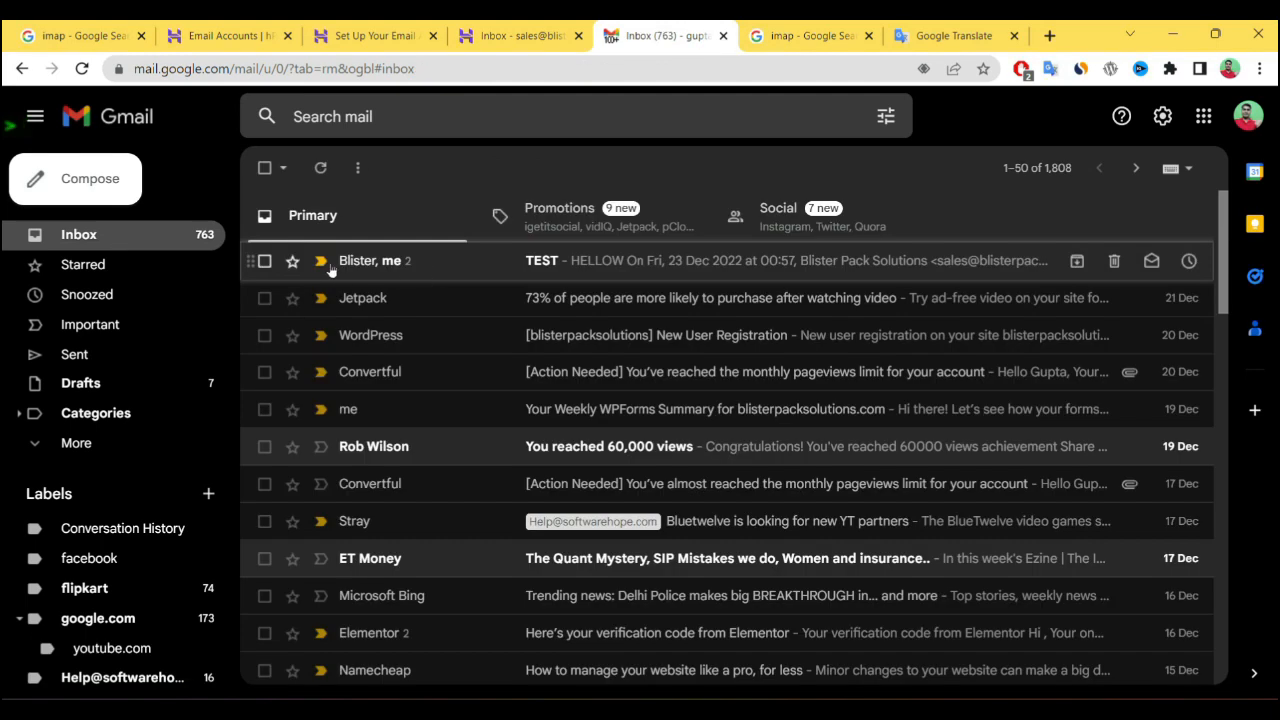
{"action": "left_click", "coordinate": [442, 263]}
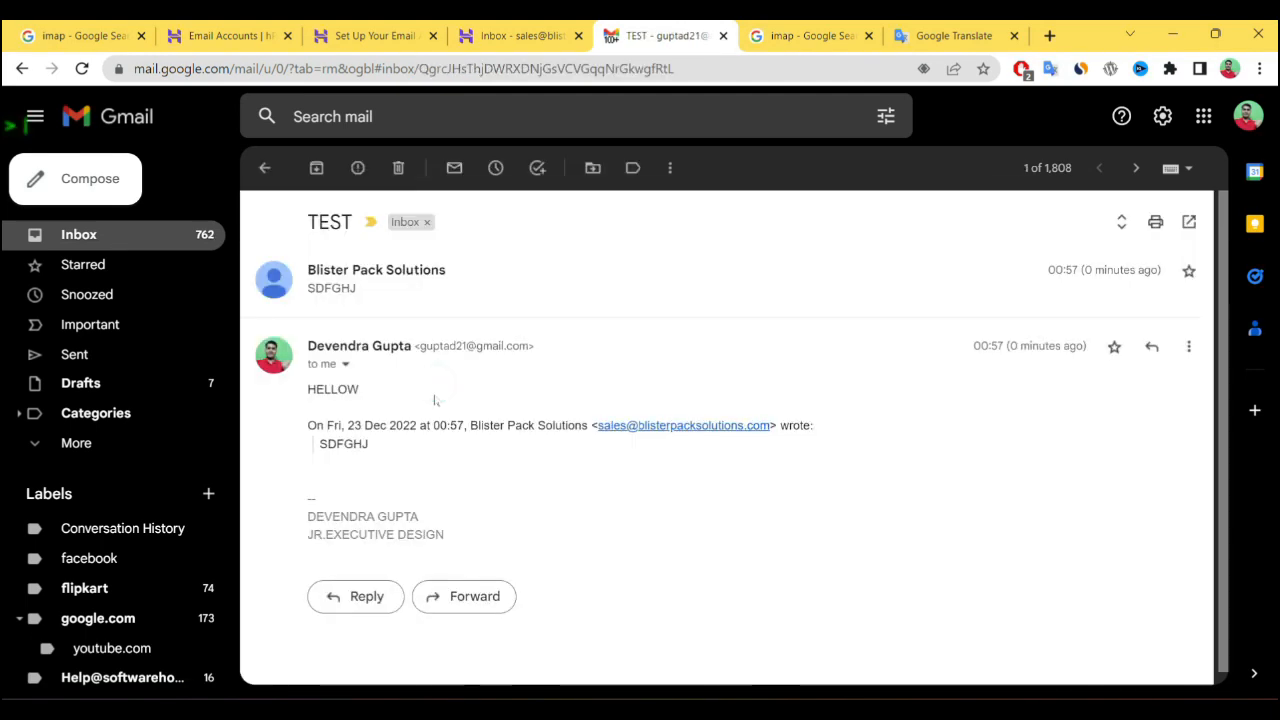
- Refresh the Hostinger Webmail inbox and view the newest Re: TEST reply
{"action": "left_click", "coordinate": [520, 36]}
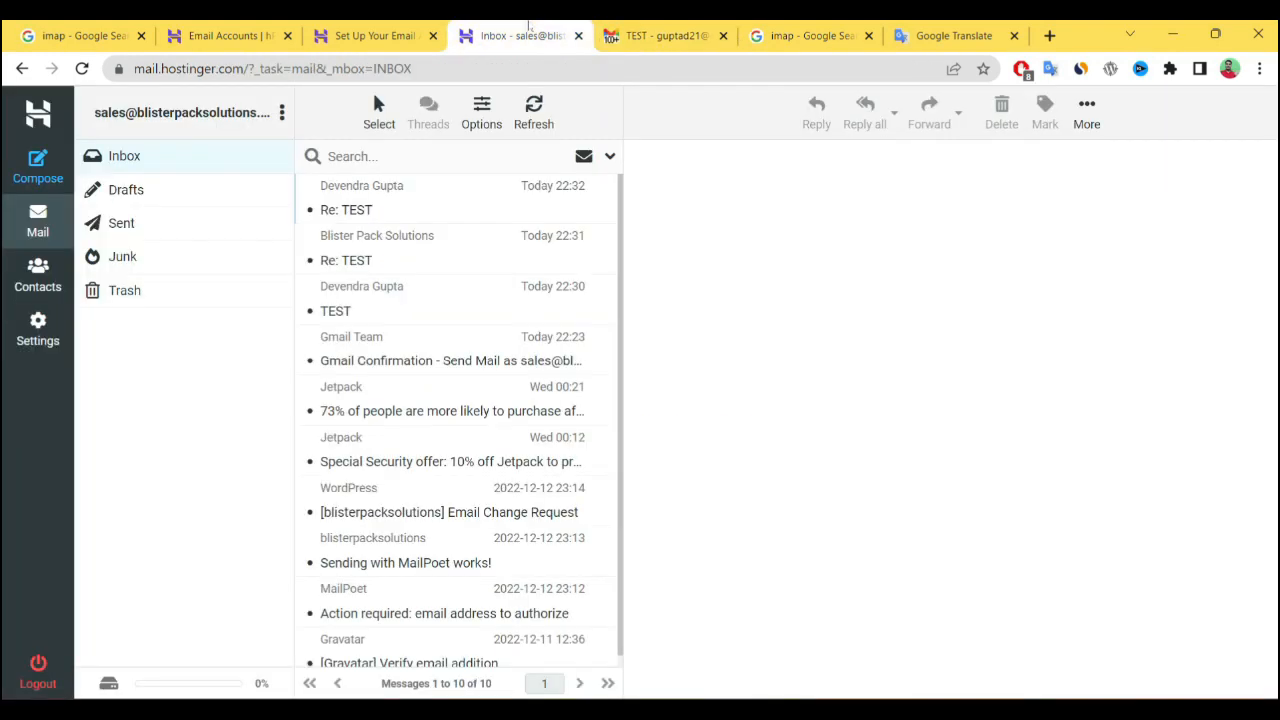
{"action": "left_click", "coordinate": [82, 68]}
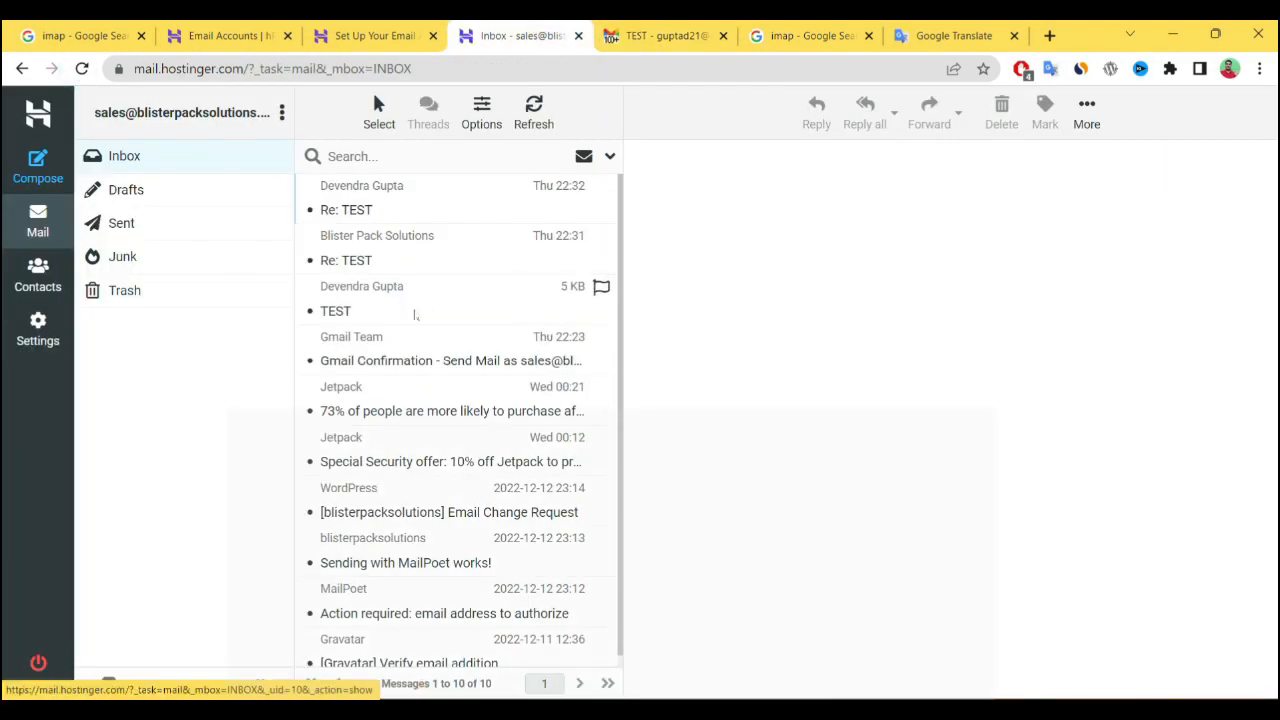
{"action": "left_click", "coordinate": [476, 207]}
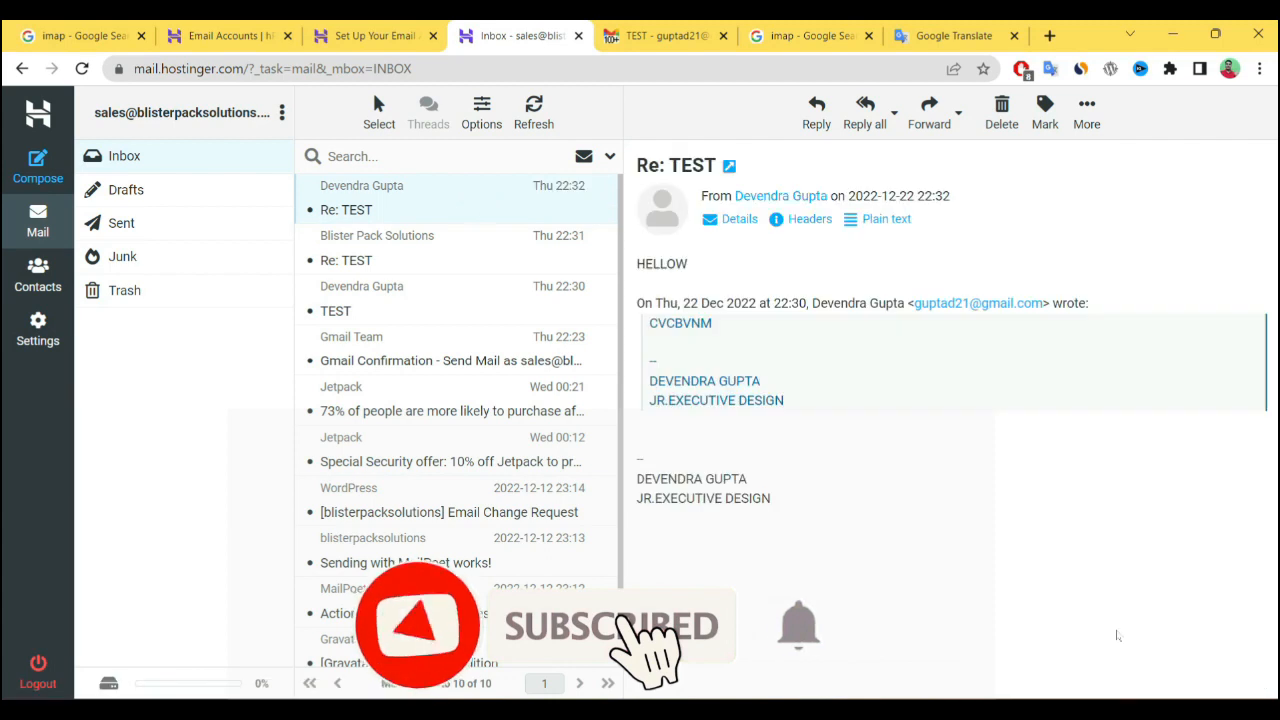